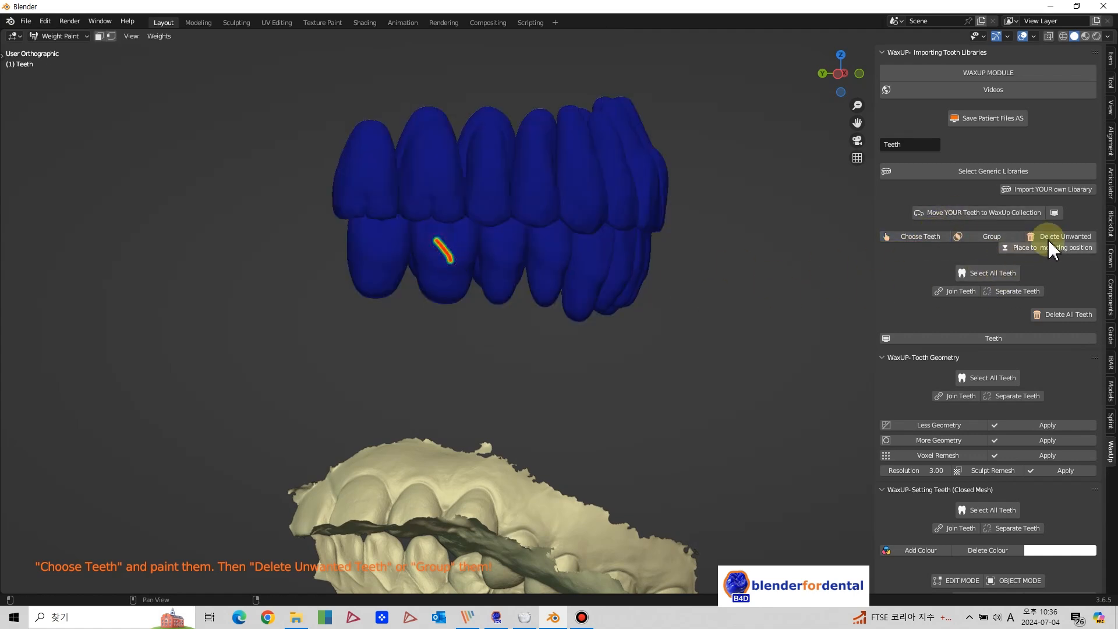
Delete all library teeth except the painted lower molar and place the molar in its mounting position.
{"action": "left_click", "coordinate": [1051, 237]}
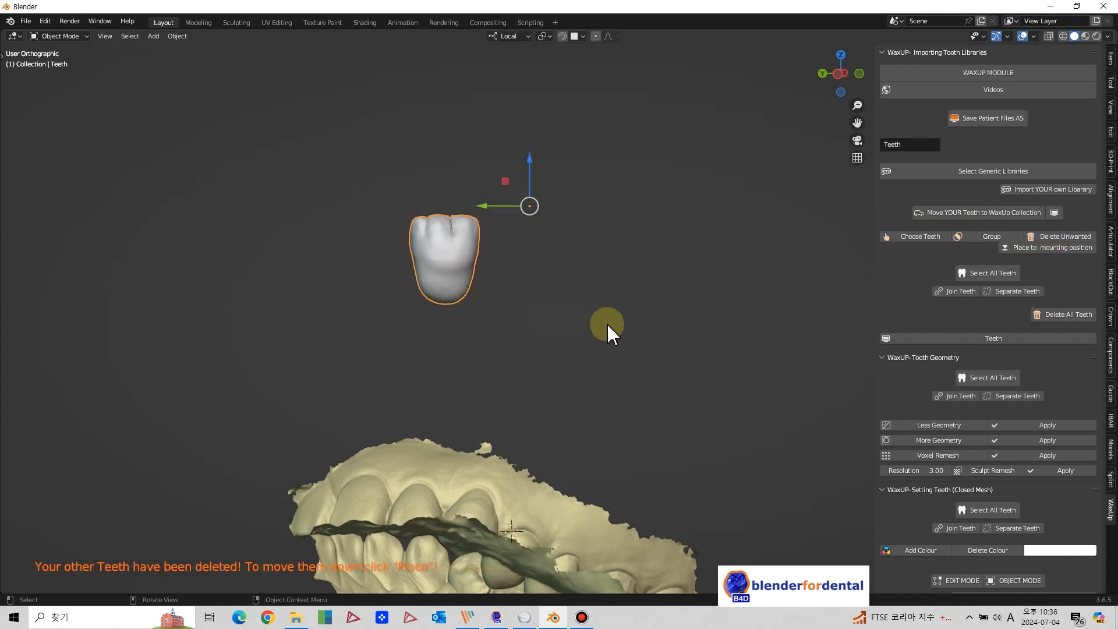
{"action": "left_click", "coordinate": [1019, 248]}
Move and rotate the library molar onto the prepared tooth of the lower scan.
{"action": "middle_click_drag", "start_coordinate": [662, 353], "coordinate": [460, 365]}
{"action": "left_click", "coordinate": [424, 366]}
{"action": "key", "text": "g"}
{"action": "left_click", "coordinate": [521, 407]}
{"action": "middle_click_drag", "start_coordinate": [599, 483], "coordinate": [553, 383]}
{"action": "key", "text": "r"}
{"action": "left_click", "coordinate": [552, 406]}
{"action": "key", "text": "g"}
{"action": "left_click", "coordinate": [546, 420]}
Refine the molar's tilt and position over the preparation, checking it from different viewing angles.
{"action": "middle_click_drag", "start_coordinate": [544, 426], "coordinate": [541, 477]}
{"action": "key", "text": "r"}
{"action": "left_click", "coordinate": [530, 421]}
{"action": "key", "text": "g"}
{"action": "left_click", "coordinate": [536, 436]}
{"action": "middle_click_drag", "start_coordinate": [539, 438], "coordinate": [460, 524]}
{"action": "key", "text": "r"}
{"action": "left_click", "coordinate": [568, 408]}
Scale the molar uniformly to fit the space between the neighbouring teeth.
{"action": "scroll", "coordinate": [501, 495], "scroll_direction": "up", "scroll_amount": 4}
{"action": "middle_click_drag", "start_coordinate": [549, 466], "coordinate": [574, 412]}
{"action": "key", "text": "s"}
{"action": "left_click", "coordinate": [577, 405]}
{"action": "key", "text": "s"}
{"action": "left_click", "coordinate": [580, 407]}
Rotate and shift the resized molar to align it with the adjacent teeth.
{"action": "middle_click_drag", "start_coordinate": [580, 409], "coordinate": [425, 344]}
{"action": "key", "text": "r"}
{"action": "left_click", "coordinate": [517, 333]}
{"action": "key", "text": "g"}
{"action": "left_click", "coordinate": [525, 333]}
{"action": "middle_click_drag", "start_coordinate": [524, 333], "coordinate": [571, 378]}
{"action": "key", "text": "r"}
{"action": "left_click", "coordinate": [512, 452]}
Widen the molar along its local Y axis and nudge it into contact with its neighbours.
{"action": "middle_click_drag", "start_coordinate": [512, 452], "coordinate": [539, 383]}
{"action": "key", "text": "s"}
{"action": "key", "text": "y"}
{"action": "key", "text": "y"}
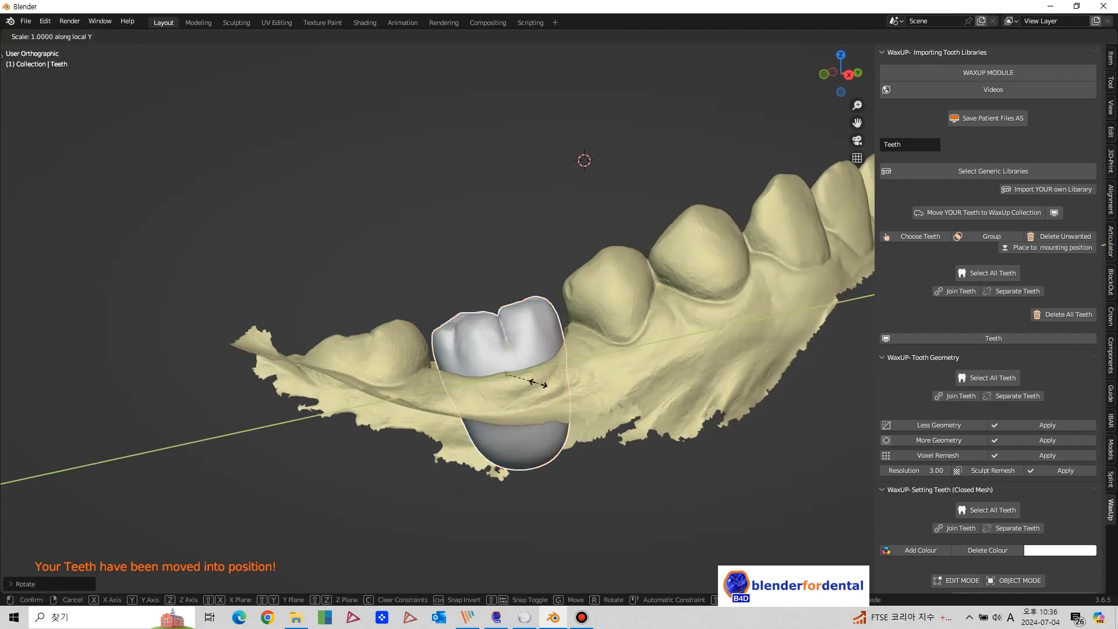
{"action": "left_click", "coordinate": [544, 382]}
{"action": "key", "text": "g"}
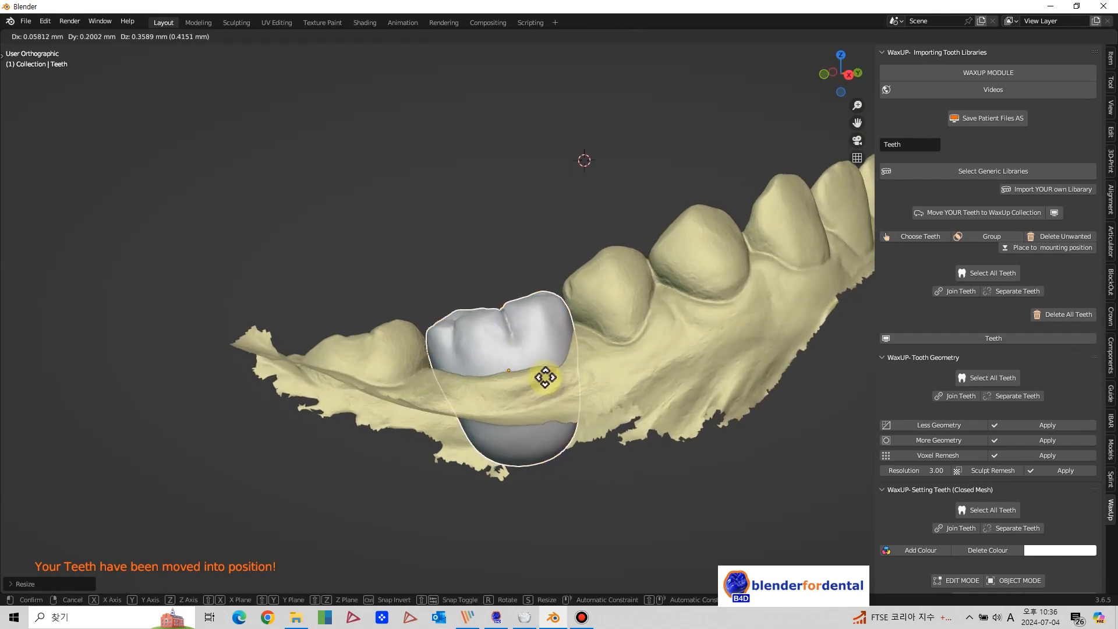
{"action": "left_click", "coordinate": [545, 377]}
Switch the molar to Sculpt Mode and choose the Elastic Deform brush with a radius of 82 px.
{"action": "middle_click_drag", "start_coordinate": [545, 377], "coordinate": [644, 449]}
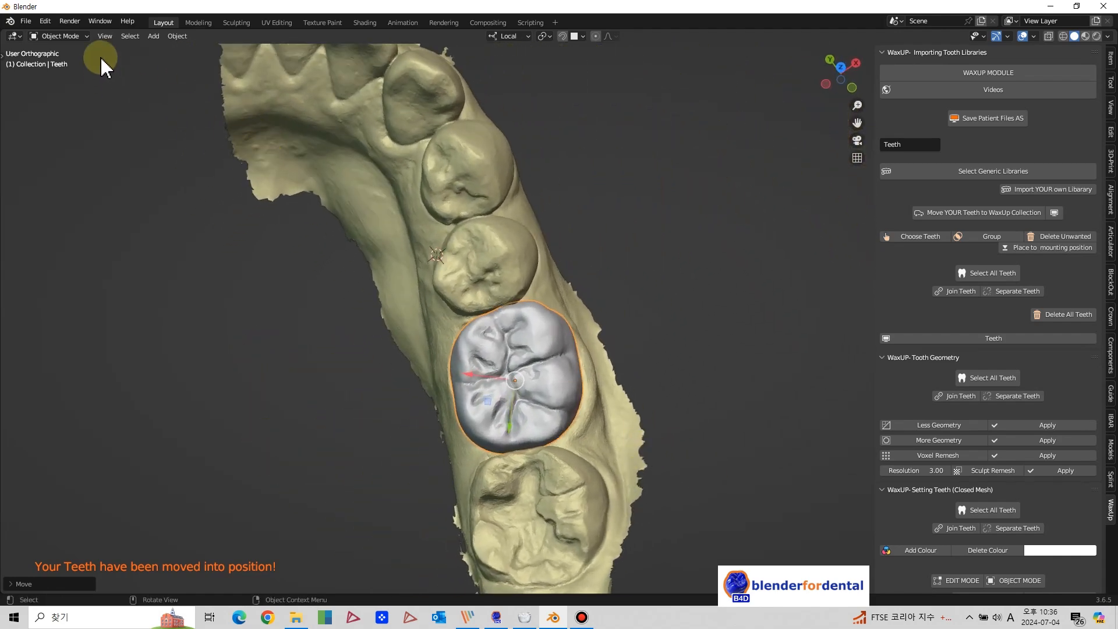
{"action": "left_click", "coordinate": [86, 36]}
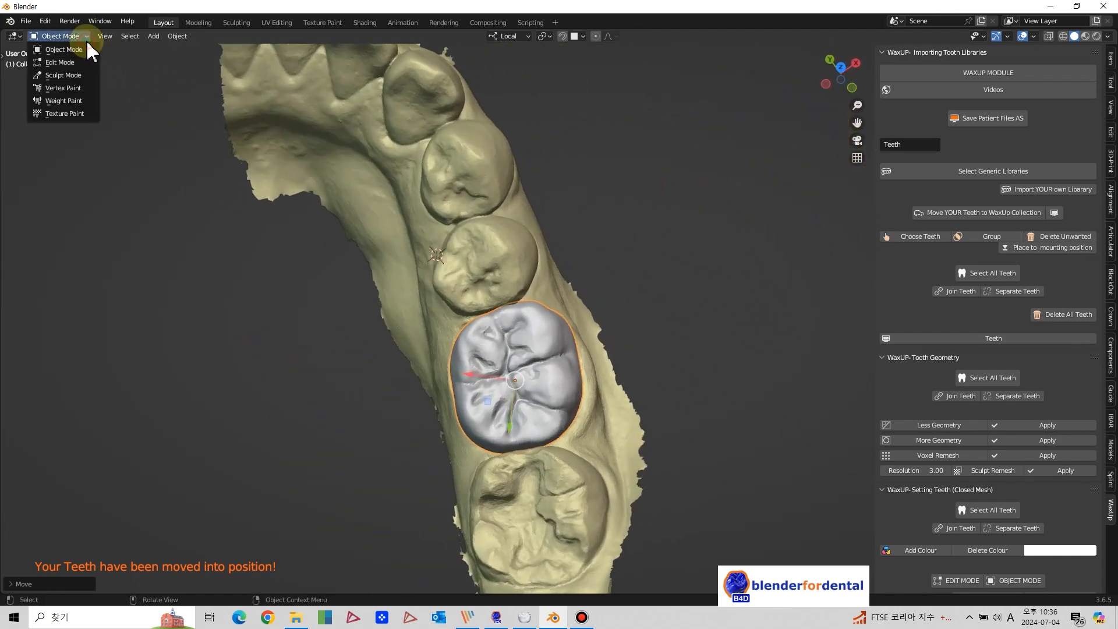
{"action": "left_click", "coordinate": [64, 76]}
{"action": "mouse_move", "coordinate": [6, 54]}
{"action": "left_mouse_down"}
{"action": "mouse_move", "coordinate": [12, 294]}
{"action": "mouse_move", "coordinate": [27, 380]}
{"action": "left_mouse_up"}
{"action": "left_click", "coordinate": [18, 386]}
{"action": "right_click", "coordinate": [624, 356]}
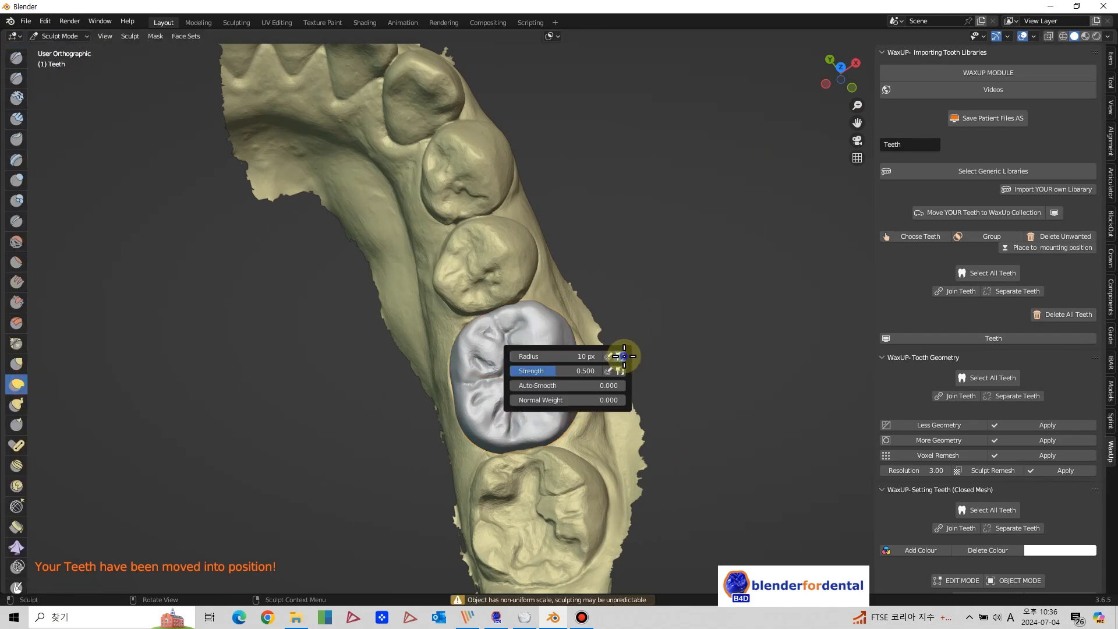
{"action": "left_click_drag", "start_coordinate": [539, 356], "coordinate": [563, 357]}
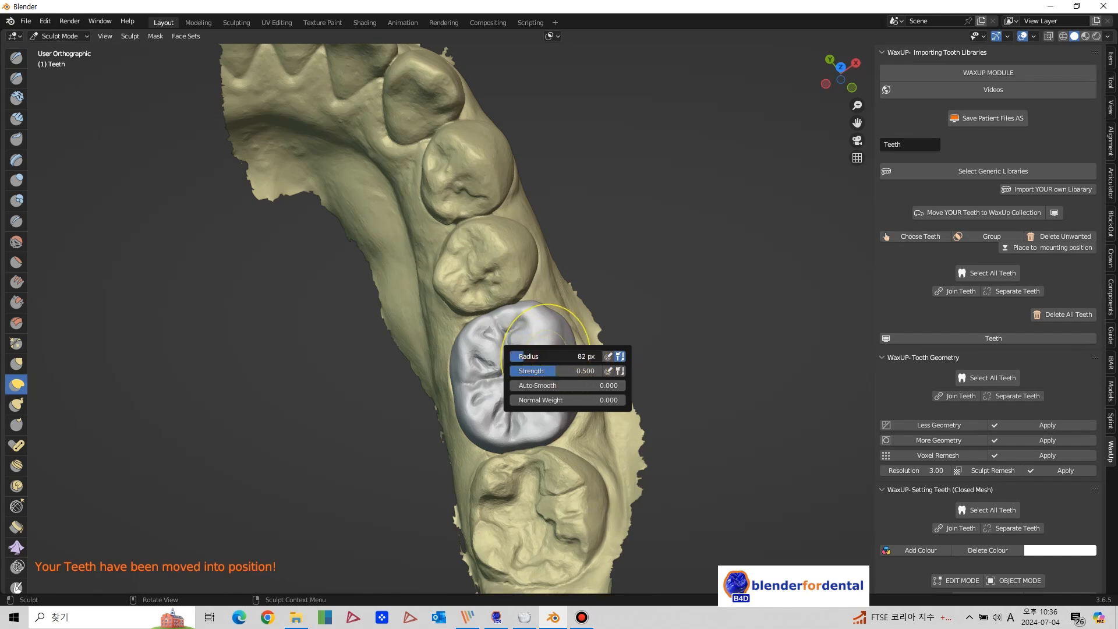
Sculpt the molar's outer distal contour outward toward the rear neighbouring tooth.
{"action": "left_click_drag", "start_coordinate": [563, 409], "coordinate": [577, 408]}
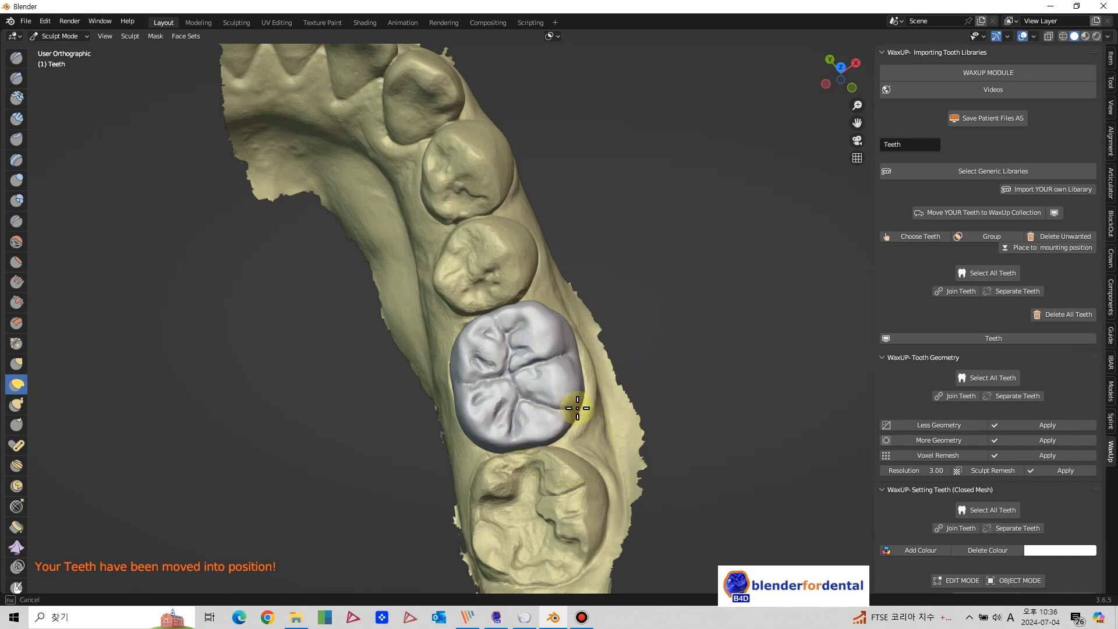
{"action": "left_click_drag", "start_coordinate": [585, 426], "coordinate": [544, 446]}
Turn on X-ray display and sculpt the molar's buccal and proximal edges to follow the preparation margin.
{"action": "middle_click_drag", "start_coordinate": [532, 349], "coordinate": [452, 257]}
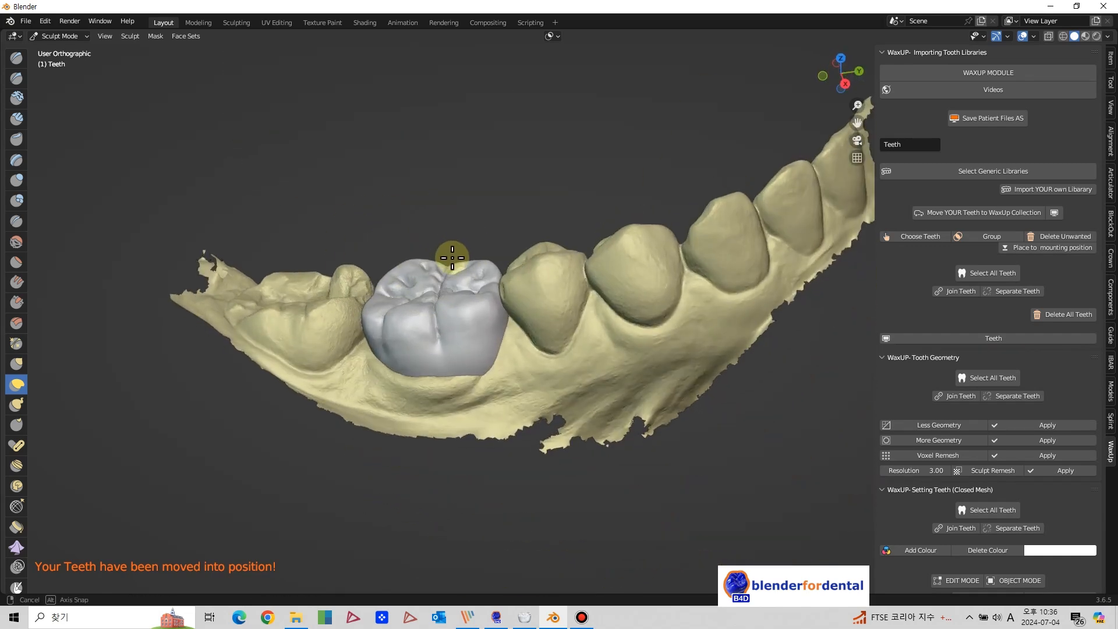
{"action": "left_click", "coordinate": [1048, 36]}
{"action": "middle_click_drag", "start_coordinate": [794, 209], "coordinate": [576, 370]}
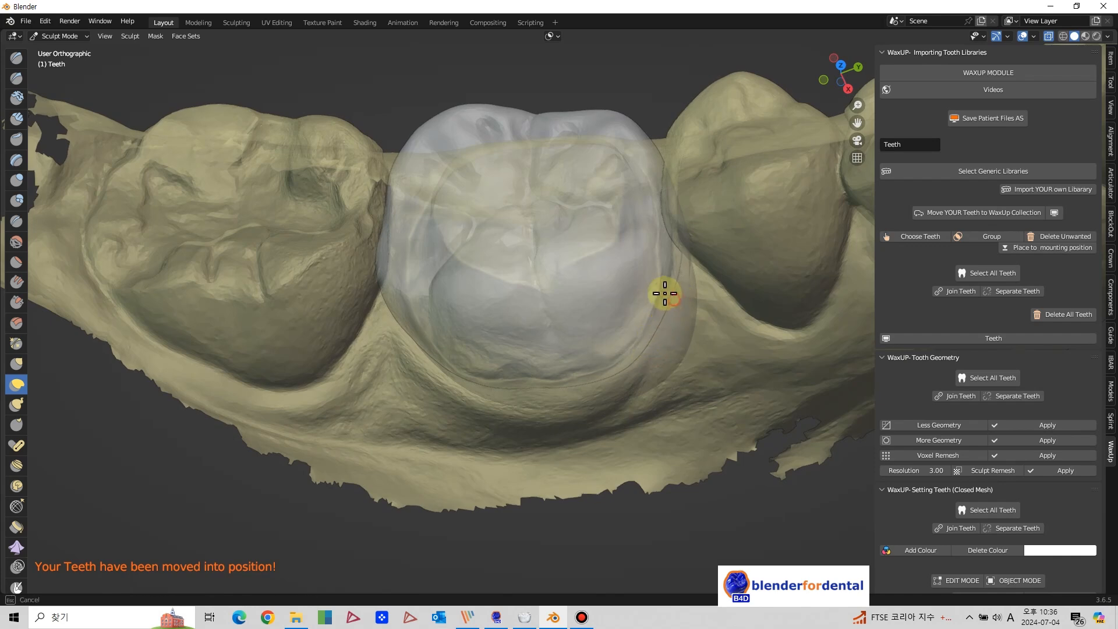
{"action": "left_click_drag", "start_coordinate": [634, 371], "coordinate": [526, 385]}
{"action": "left_click_drag", "start_coordinate": [401, 347], "coordinate": [401, 342]}
{"action": "middle_click_drag", "start_coordinate": [381, 326], "coordinate": [422, 302]}
{"action": "left_click_drag", "start_coordinate": [355, 362], "coordinate": [354, 357]}
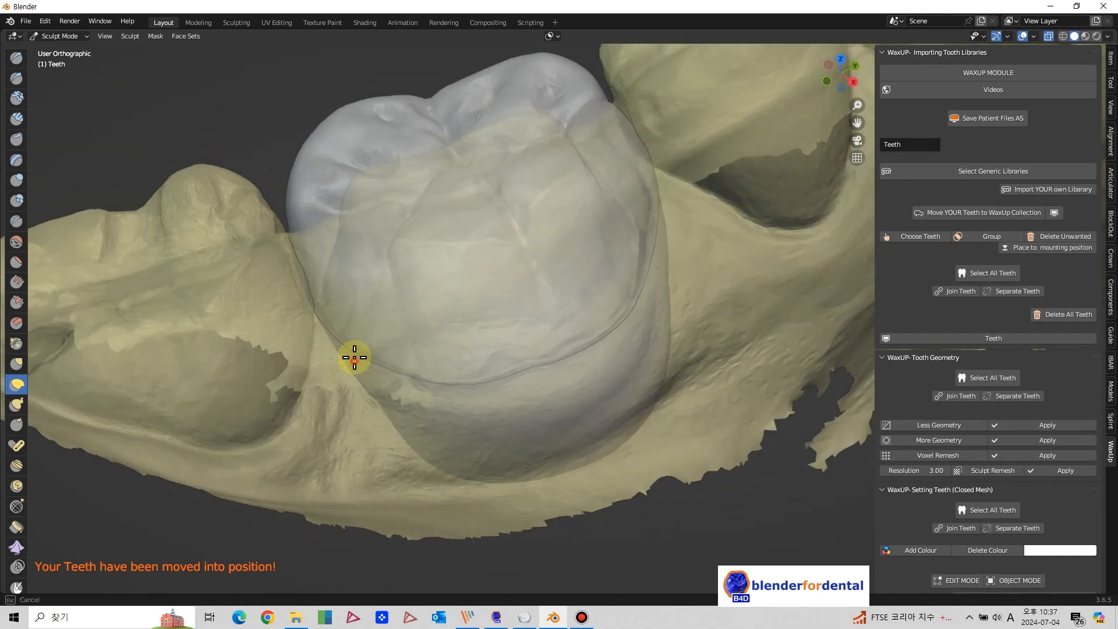
Sculpt the molar's lingual edge to follow the preparation margin.
{"action": "mouse_move", "coordinate": [324, 336]}
{"action": "middle_mouse_down"}
{"action": "mouse_move", "coordinate": [502, 345]}
{"action": "mouse_move", "coordinate": [421, 372]}
{"action": "mouse_move", "coordinate": [333, 452]}
{"action": "mouse_move", "coordinate": [482, 459]}
{"action": "mouse_move", "coordinate": [444, 448]}
{"action": "middle_mouse_up"}
{"action": "scroll", "coordinate": [482, 459], "scroll_direction": "up", "scroll_amount": 2}
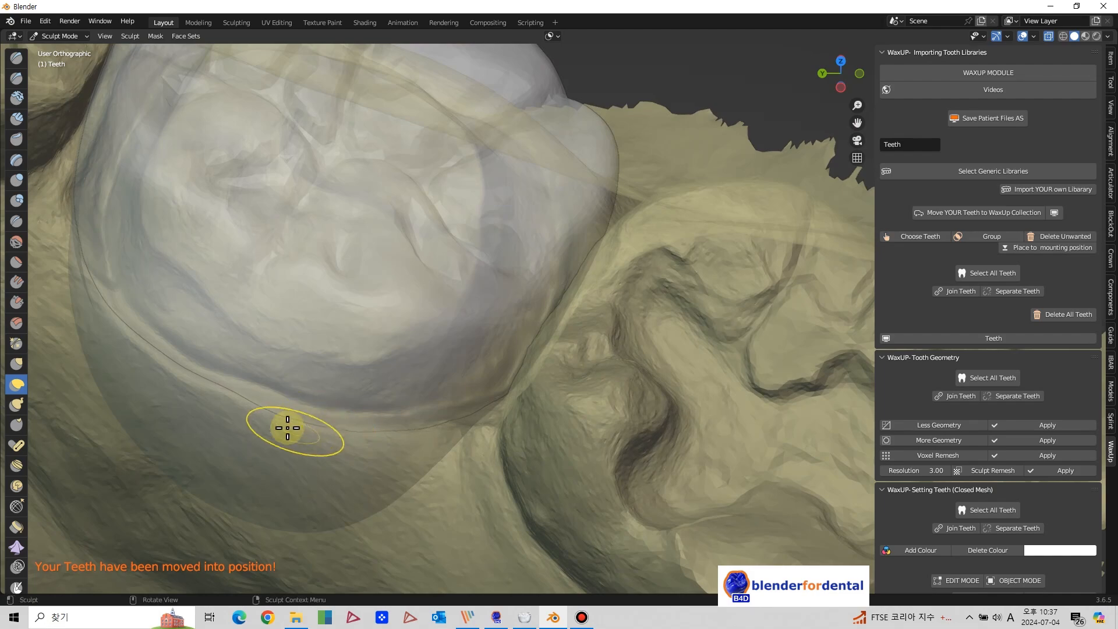
{"action": "mouse_move", "coordinate": [134, 359]}
{"action": "middle_mouse_down"}
{"action": "mouse_move", "coordinate": [180, 400]}
{"action": "mouse_move", "coordinate": [395, 456]}
{"action": "mouse_move", "coordinate": [307, 333]}
{"action": "middle_mouse_up"}
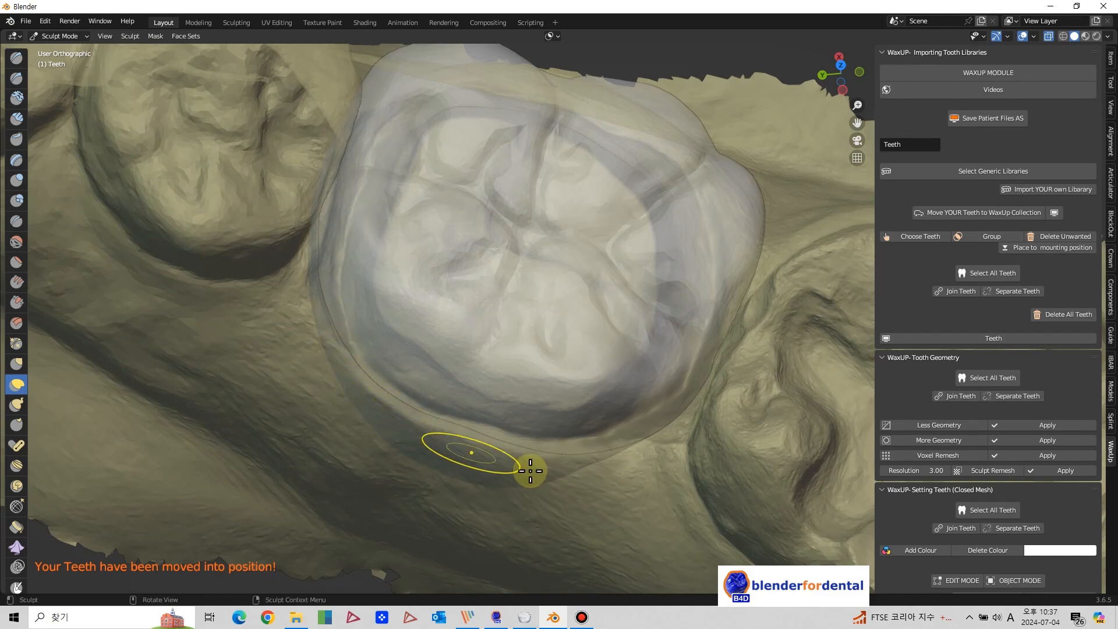
{"action": "mouse_move", "coordinate": [646, 447]}
{"action": "left_mouse_down"}
{"action": "mouse_move", "coordinate": [729, 332]}
{"action": "mouse_move", "coordinate": [754, 387]}
{"action": "left_mouse_up"}
Turn off X-ray display and return the sculpted molar to Object Mode.
{"action": "mouse_move", "coordinate": [754, 387]}
{"action": "middle_mouse_down"}
{"action": "mouse_move", "coordinate": [639, 342]}
{"action": "mouse_move", "coordinate": [672, 504]}
{"action": "mouse_move", "coordinate": [474, 332]}
{"action": "middle_mouse_up"}
{"action": "scroll", "coordinate": [474, 331], "scroll_direction": "down", "scroll_amount": 1}
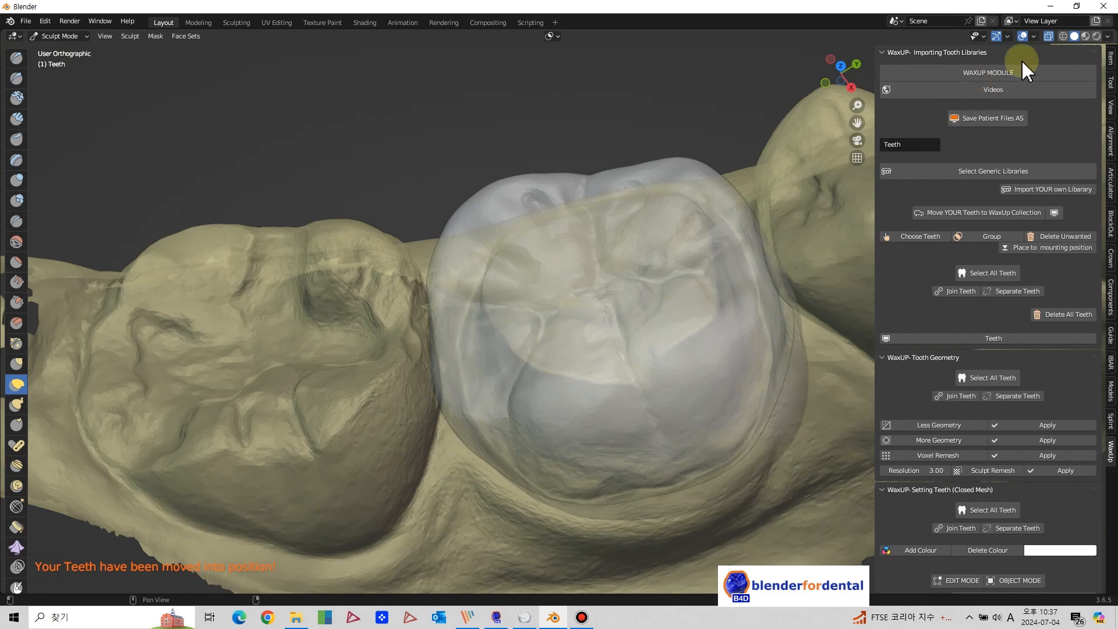
{"action": "left_click", "coordinate": [1049, 37]}
{"action": "scroll", "coordinate": [664, 350], "scroll_direction": "down", "scroll_amount": 3}
{"action": "mouse_move", "coordinate": [665, 350]}
{"action": "middle_mouse_down"}
{"action": "mouse_move", "coordinate": [692, 343]}
{"action": "mouse_move", "coordinate": [559, 375]}
{"action": "mouse_move", "coordinate": [559, 427]}
{"action": "middle_mouse_up"}
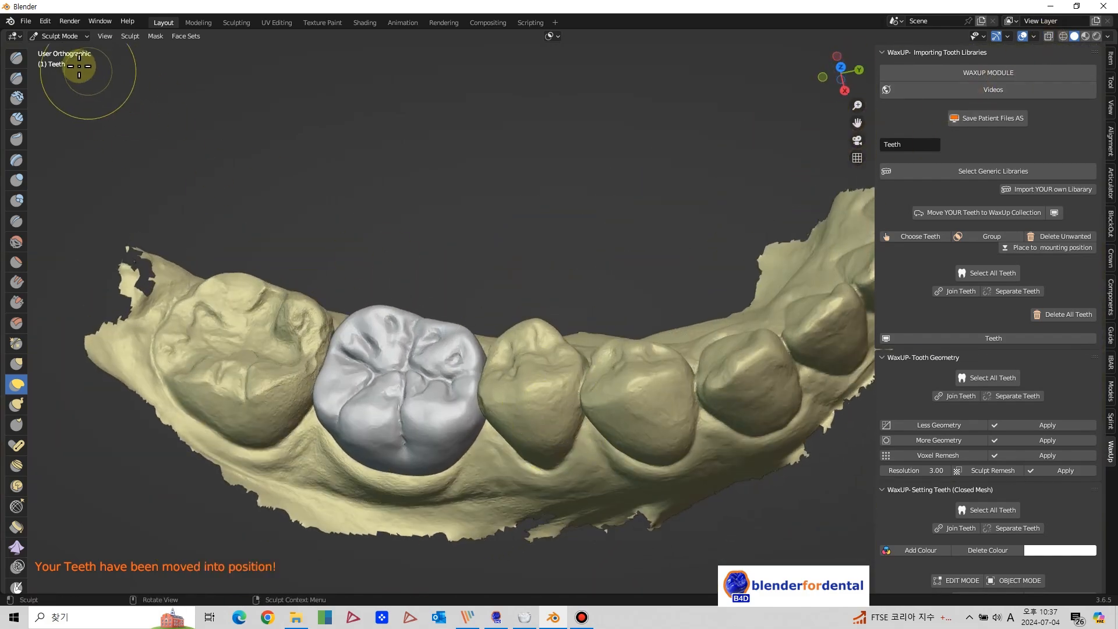
{"action": "left_click", "coordinate": [87, 37]}
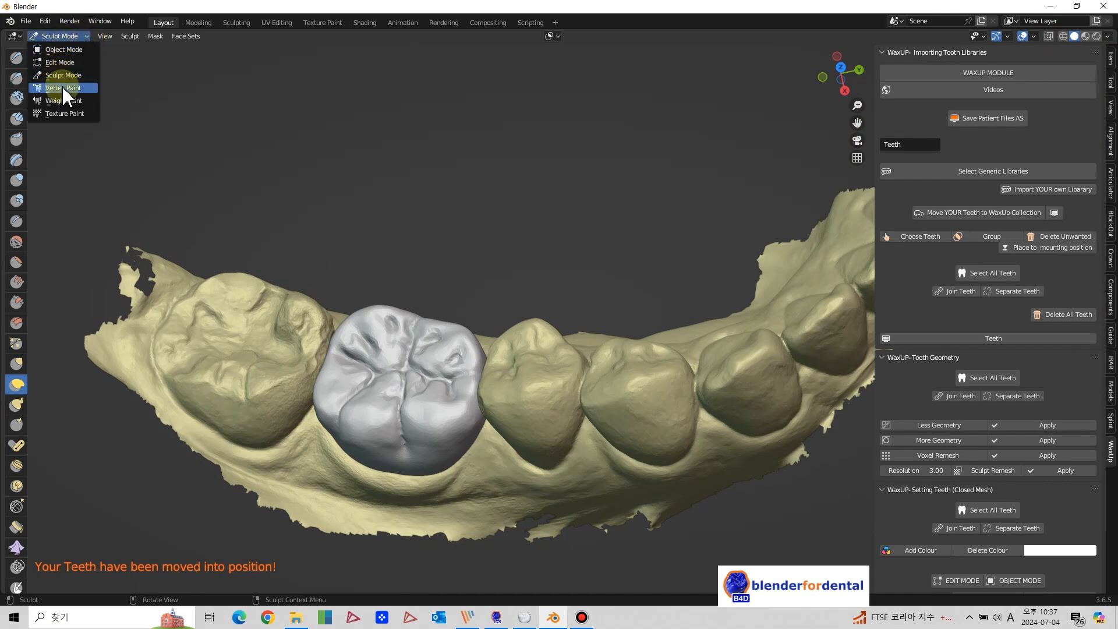
{"action": "left_click", "coordinate": [75, 49]}
Hide the molar to expose the prepared tooth on the lower scan.
{"action": "scroll", "coordinate": [386, 251], "scroll_direction": "down", "scroll_amount": 3}
{"action": "middle_click_drag", "start_coordinate": [406, 272], "coordinate": [596, 342]}
{"action": "key", "text": "h"}
Add a Square Cutting shape to the lower scan over the preparation, rotated and enlarged to surround it.
{"action": "scroll", "coordinate": [515, 358], "scroll_direction": "down", "scroll_amount": 3}
{"action": "scroll", "coordinate": [488, 365], "scroll_direction": "up", "scroll_amount": 6}
{"action": "scroll", "coordinate": [539, 338], "scroll_direction": "up", "scroll_amount": 1}
{"action": "left_click", "coordinate": [1111, 387]}
{"action": "scroll", "coordinate": [996, 406], "scroll_direction": "down", "scroll_amount": 10}
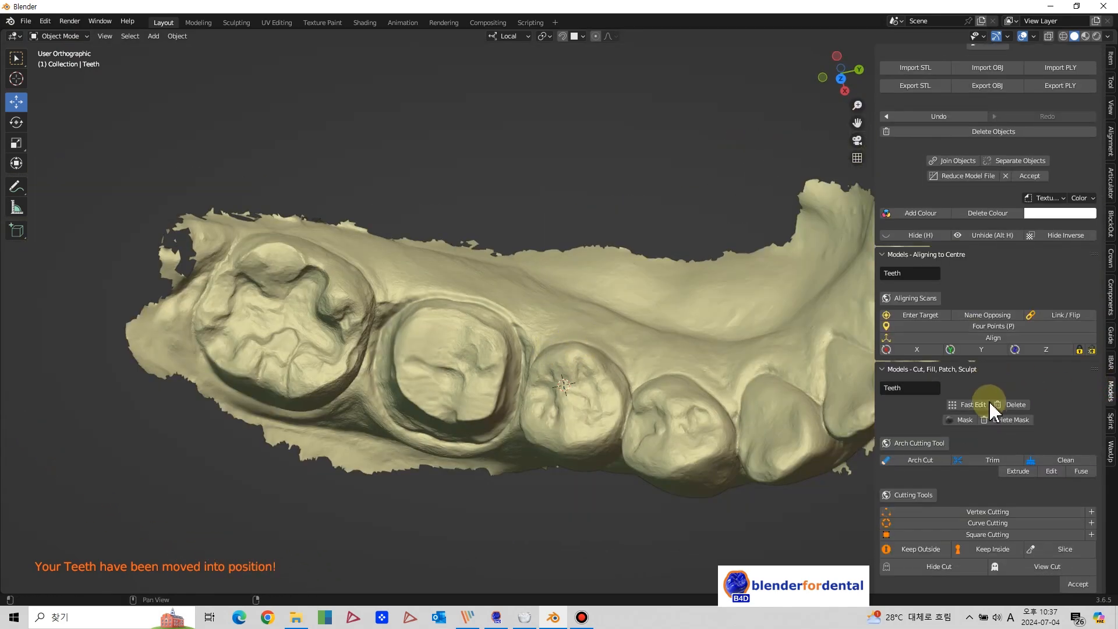
{"action": "left_click", "coordinate": [448, 362]}
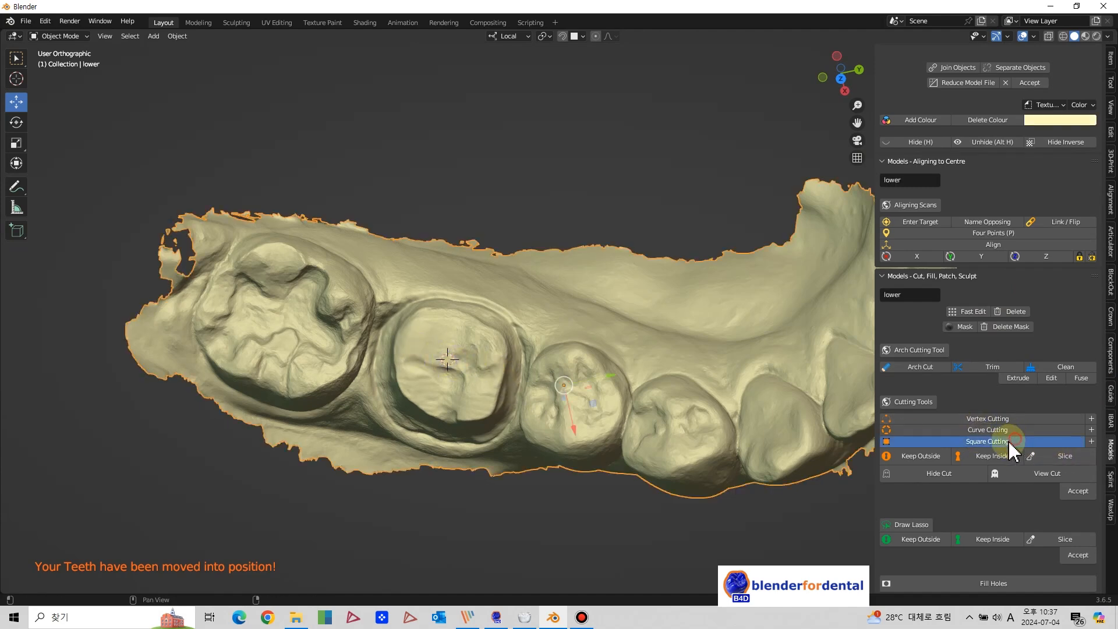
{"action": "left_click", "coordinate": [445, 345]}
{"action": "key", "text": "r"}
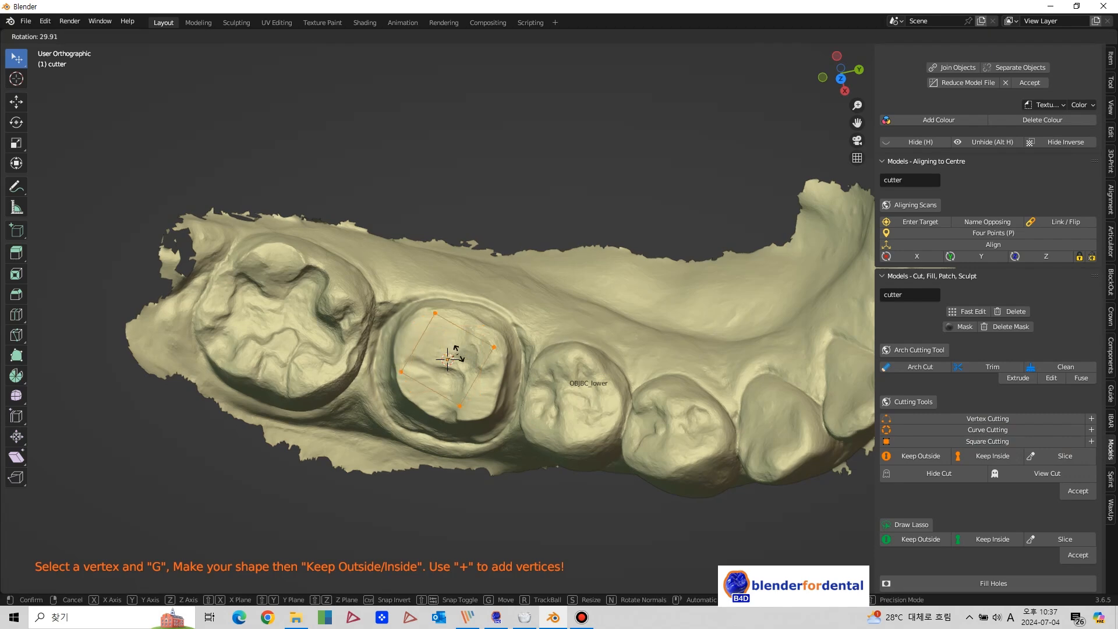
{"action": "left_click", "coordinate": [460, 349]}
{"action": "key", "text": "s"}
{"action": "left_click", "coordinate": [526, 331]}
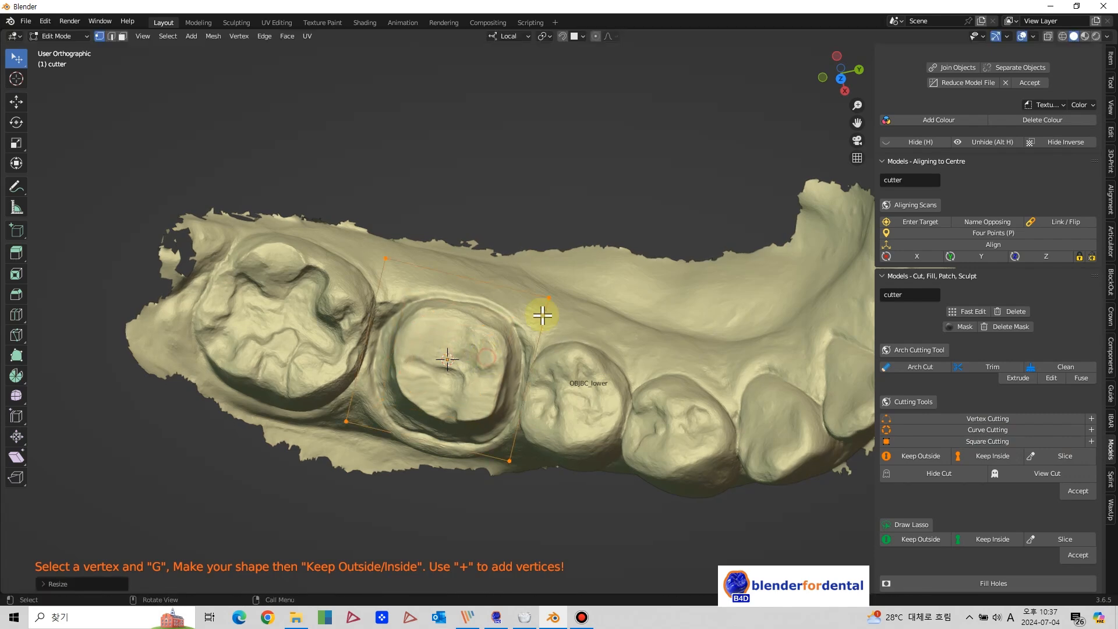
Adjust the square cutter's four corners around the prepared tooth and keep only the scan area inside.
{"action": "left_click_drag", "start_coordinate": [550, 299], "coordinate": [589, 311]}
{"action": "left_click_drag", "start_coordinate": [512, 462], "coordinate": [530, 460]}
{"action": "left_click_drag", "start_coordinate": [348, 420], "coordinate": [321, 420]}
{"action": "left_click_drag", "start_coordinate": [386, 267], "coordinate": [371, 261]}
{"action": "left_click_drag", "start_coordinate": [589, 311], "coordinate": [558, 310]}
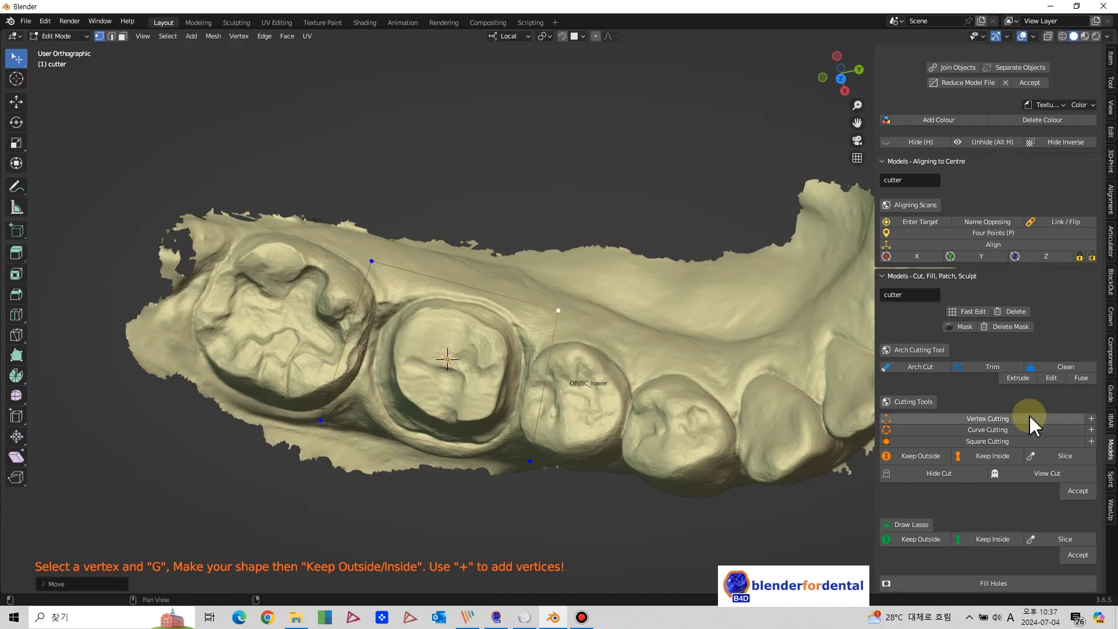
{"action": "left_click", "coordinate": [992, 457]}
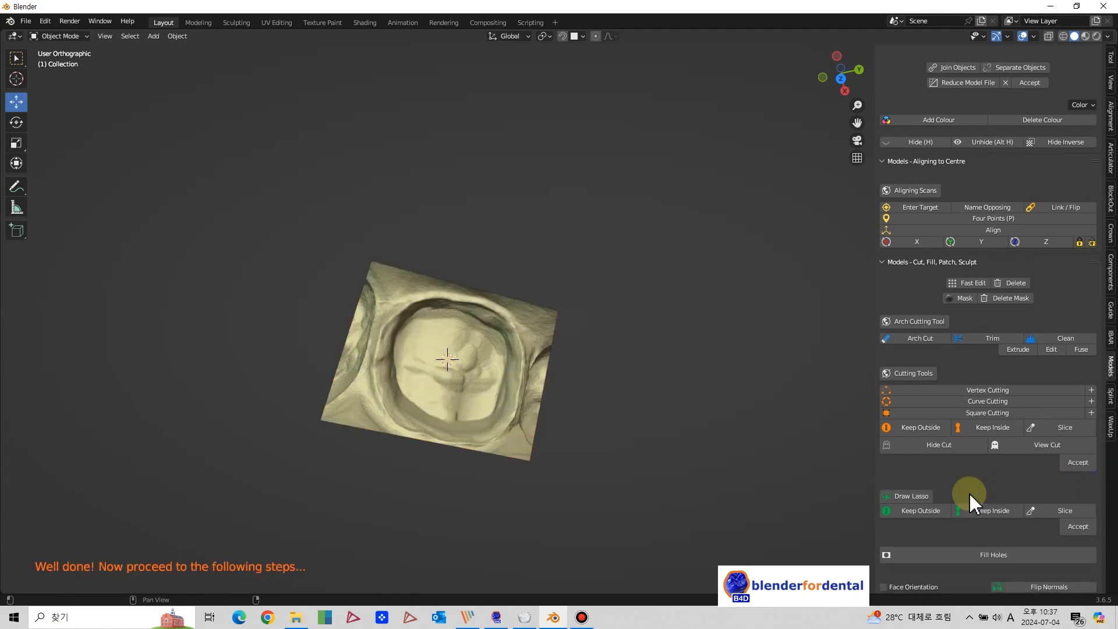
Select the trimmed scan piece and give it a Lower Base.
{"action": "scroll", "coordinate": [964, 487], "scroll_direction": "down", "scroll_amount": 9}
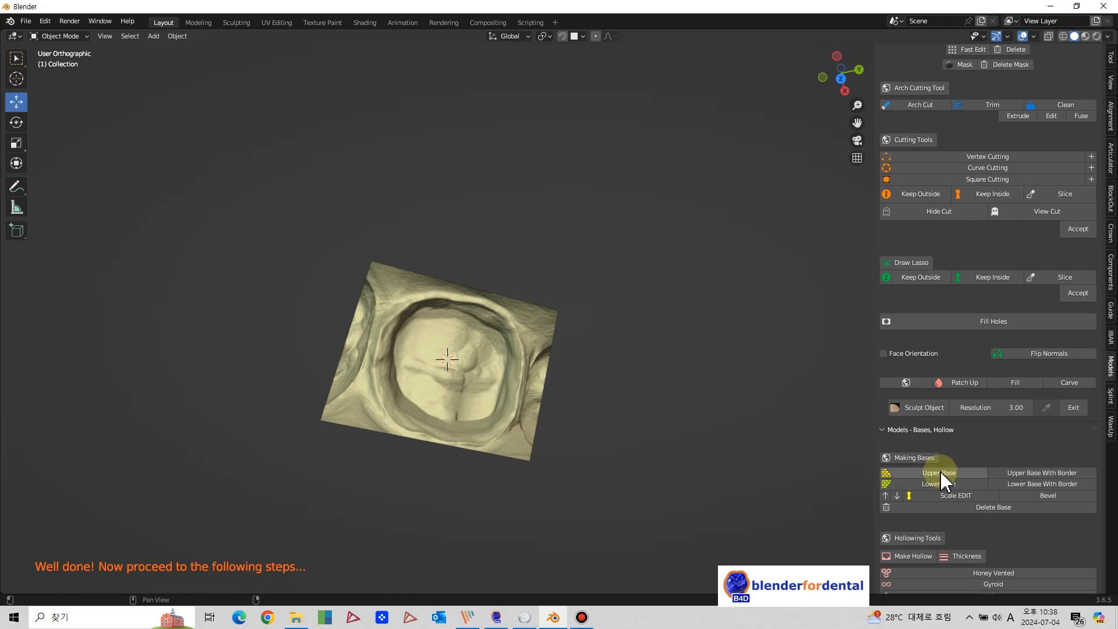
{"action": "left_click", "coordinate": [455, 368]}
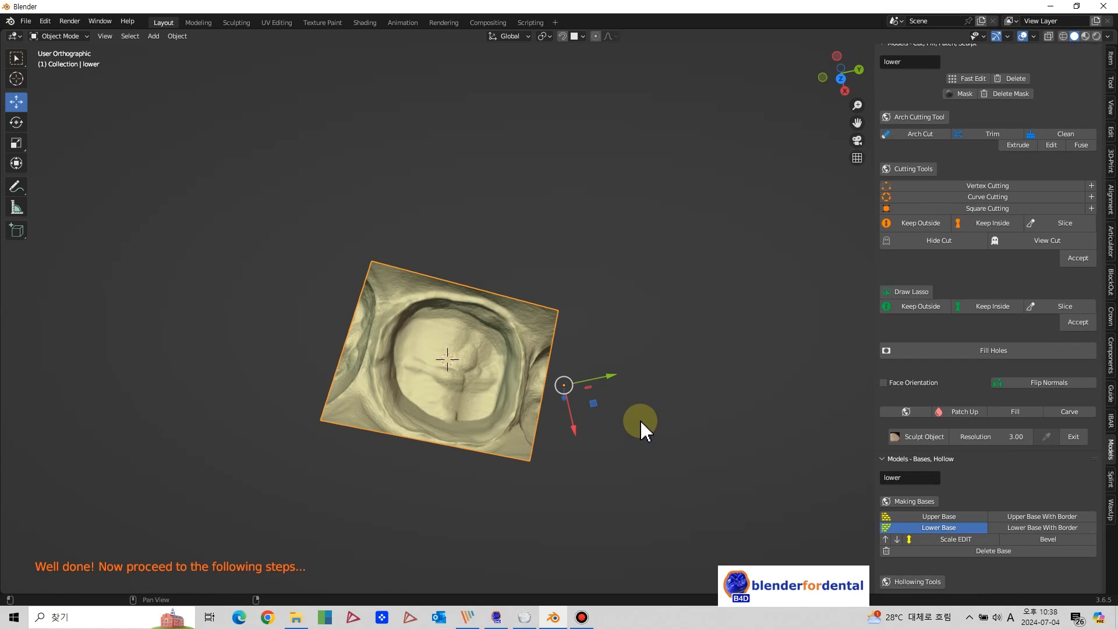
{"action": "middle_click_drag", "start_coordinate": [687, 351], "coordinate": [617, 378]}
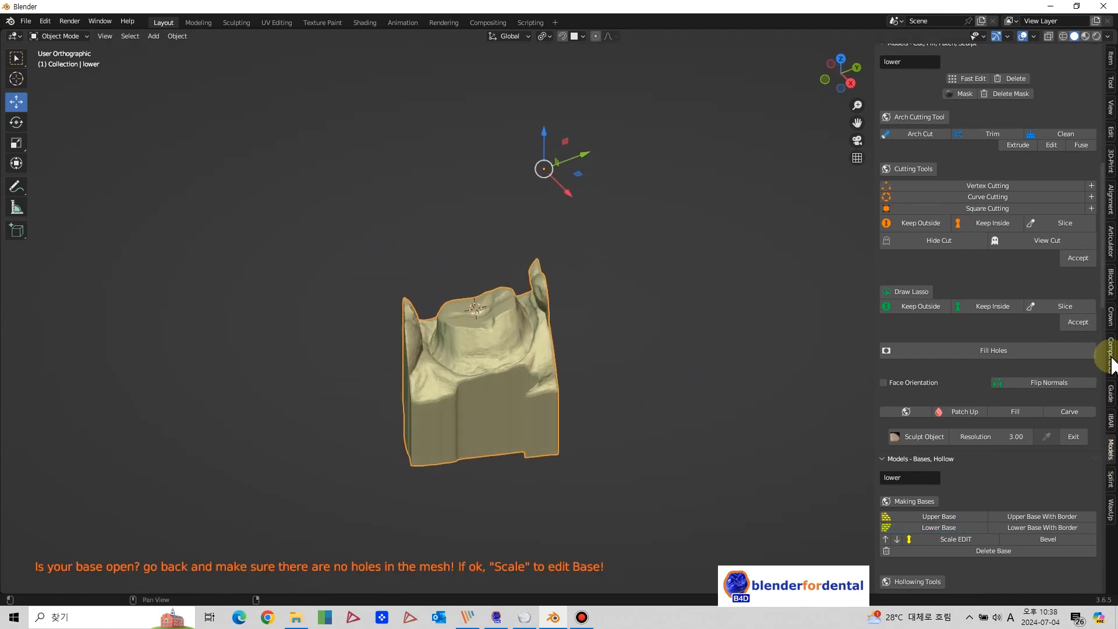
Name the based model as lower in the BlockOut module and create its offset model at 0.1 mm.
{"action": "left_click", "coordinate": [1111, 284]}
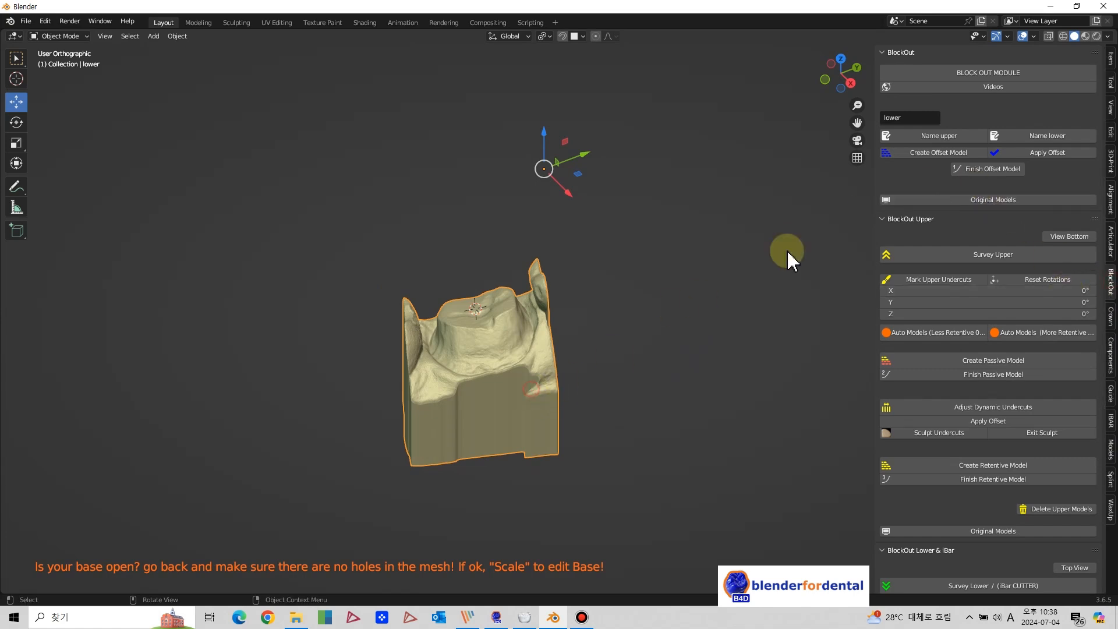
{"action": "left_click", "coordinate": [1058, 135]}
{"action": "left_click", "coordinate": [931, 152]}
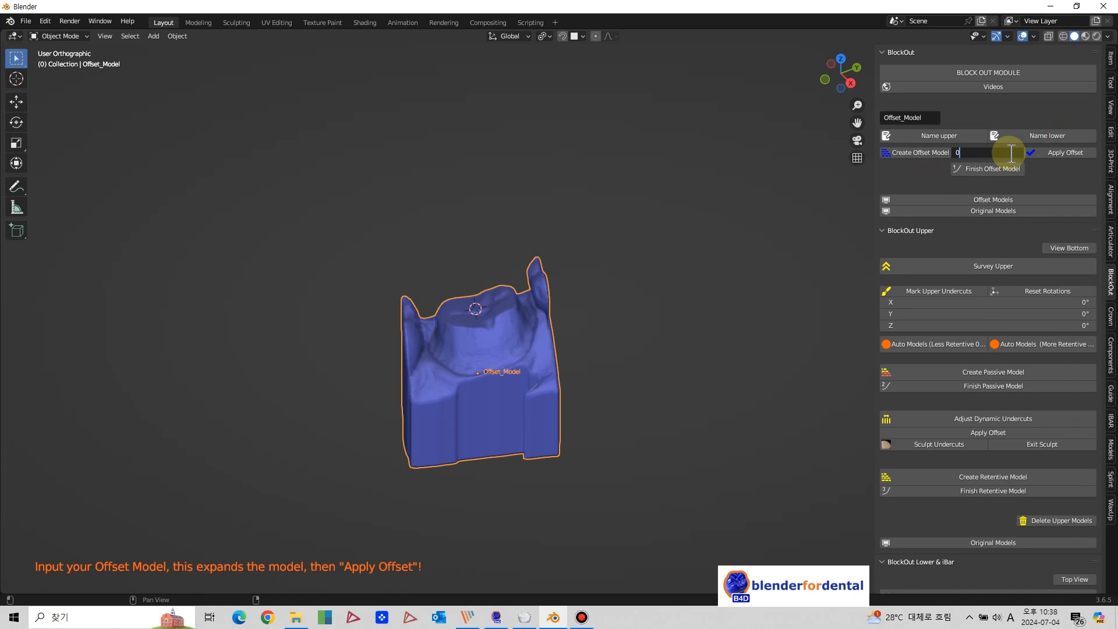
{"action": "left_click", "coordinate": [1054, 175]}
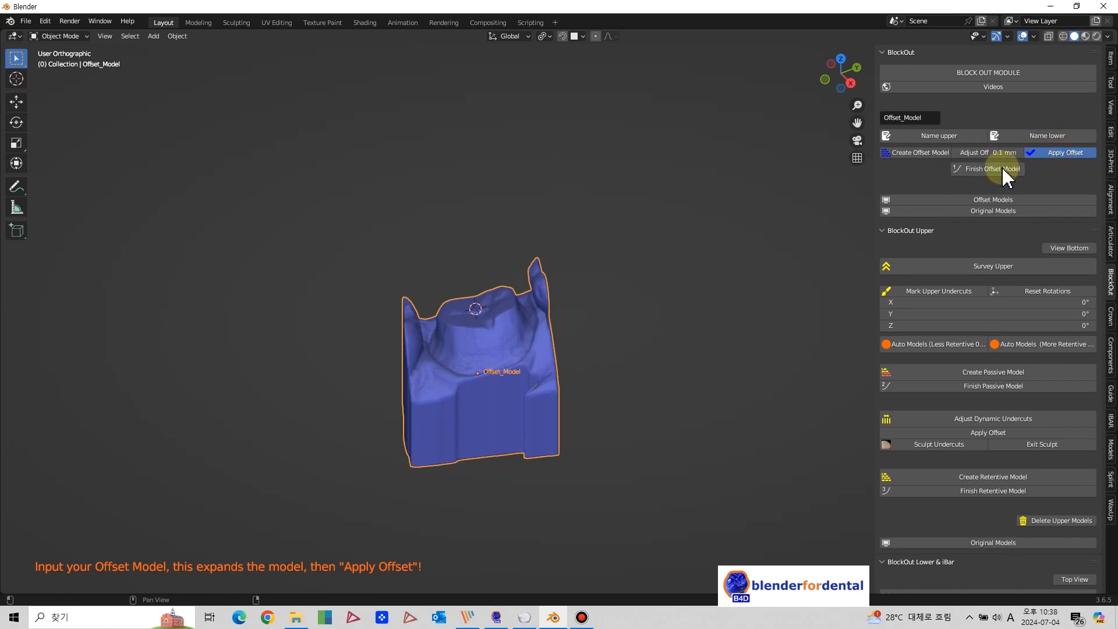
Show the molar again over the offset model and select it.
{"action": "middle_click_drag", "start_coordinate": [693, 348], "coordinate": [669, 415]}
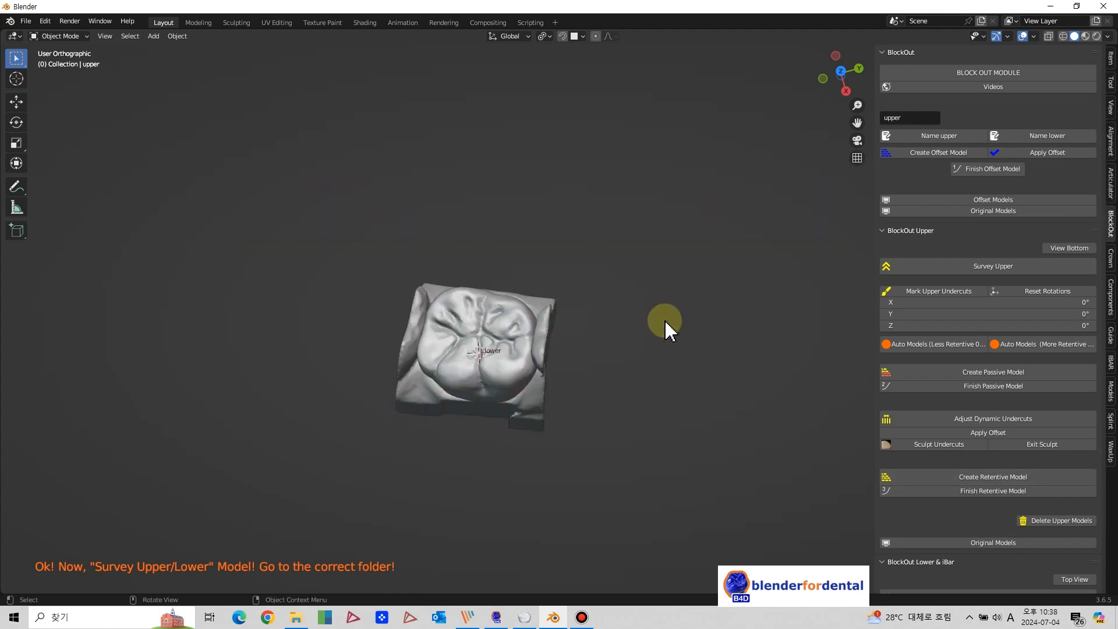
{"action": "middle_click_drag", "start_coordinate": [667, 325], "coordinate": [676, 367]}
{"action": "scroll", "coordinate": [563, 413], "scroll_direction": "up", "scroll_amount": 2}
{"action": "middle_click_drag", "start_coordinate": [559, 411], "coordinate": [624, 367], "text": "shift"}
{"action": "left_click", "coordinate": [586, 373]}
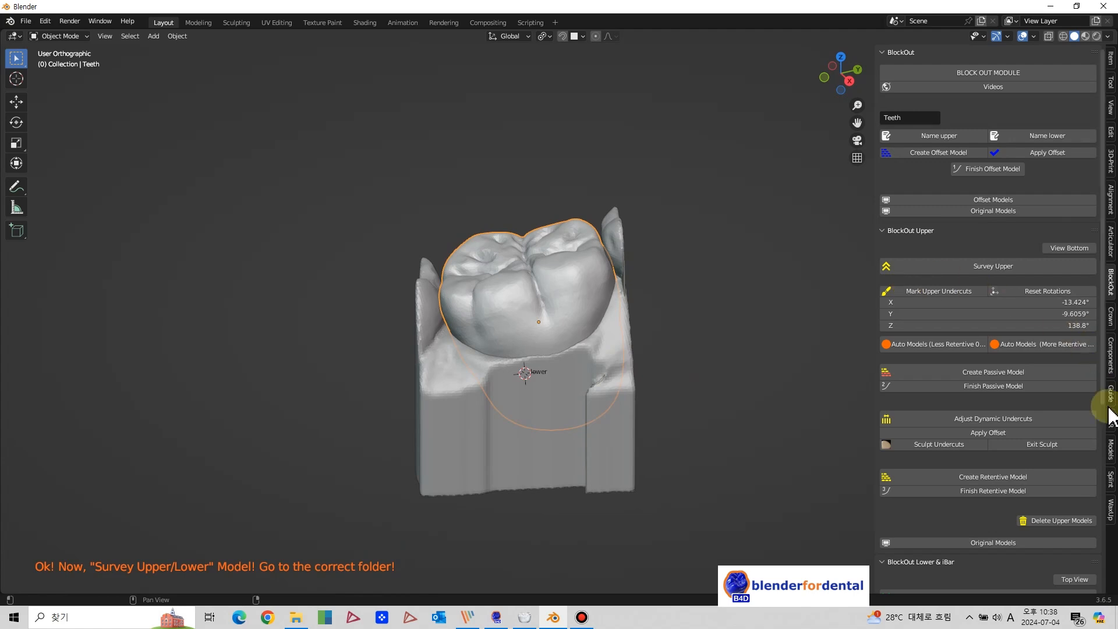
Open the molar in Edit Mode with the WaxUP Setting Teeth tools and turn on the wire view.
{"action": "left_click", "coordinate": [1113, 511]}
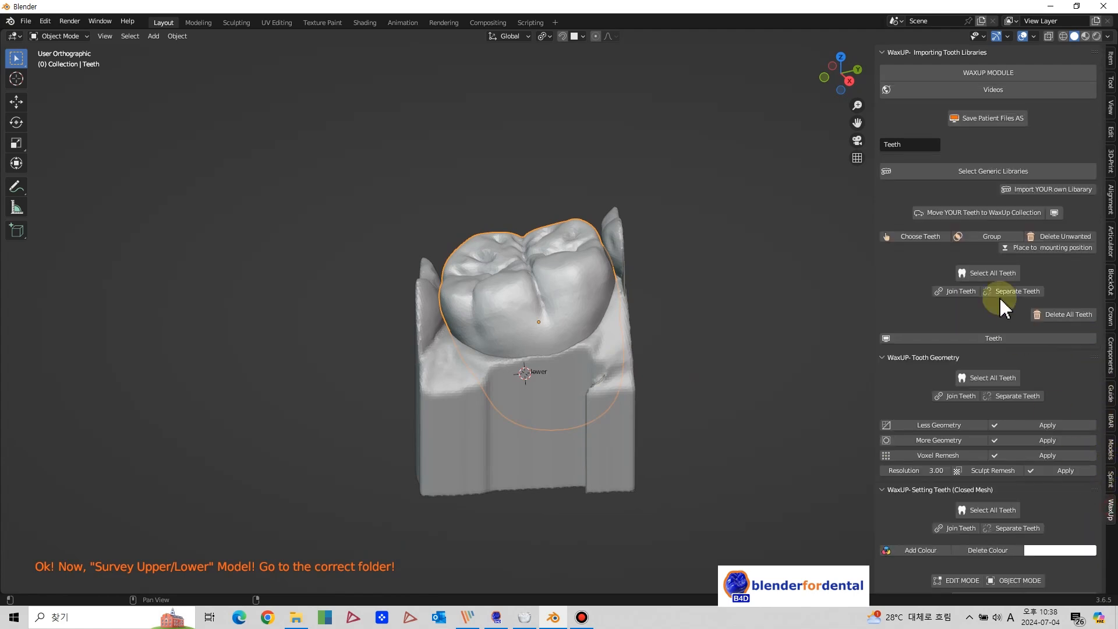
{"action": "left_click", "coordinate": [885, 357], "text": "ctrl"}
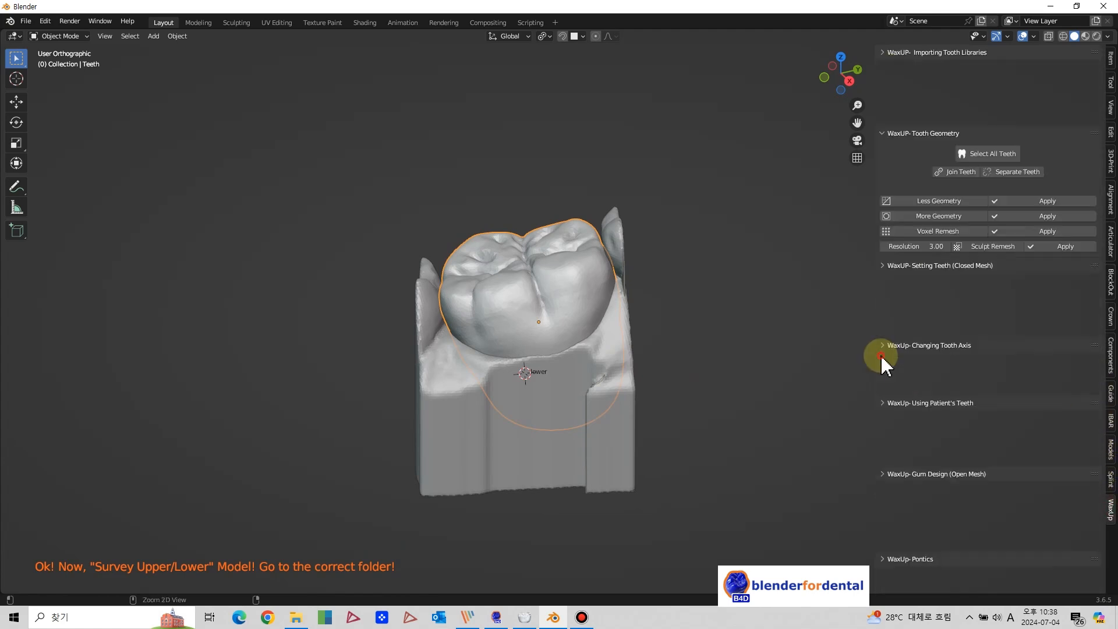
{"action": "left_click", "coordinate": [883, 201], "text": "ctrl"}
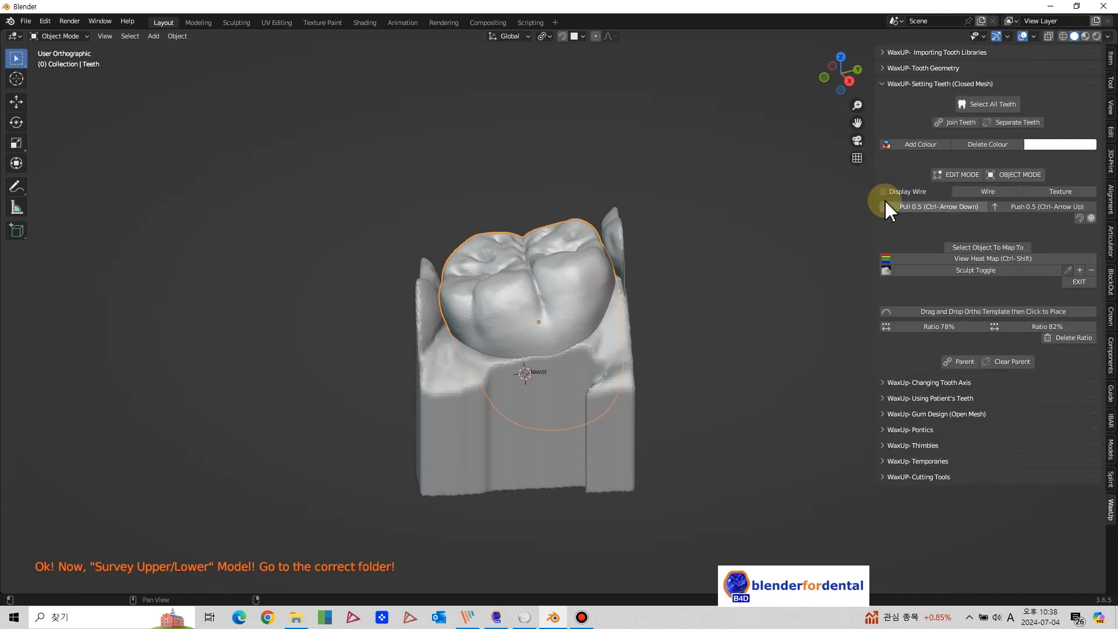
{"action": "left_click", "coordinate": [955, 174]}
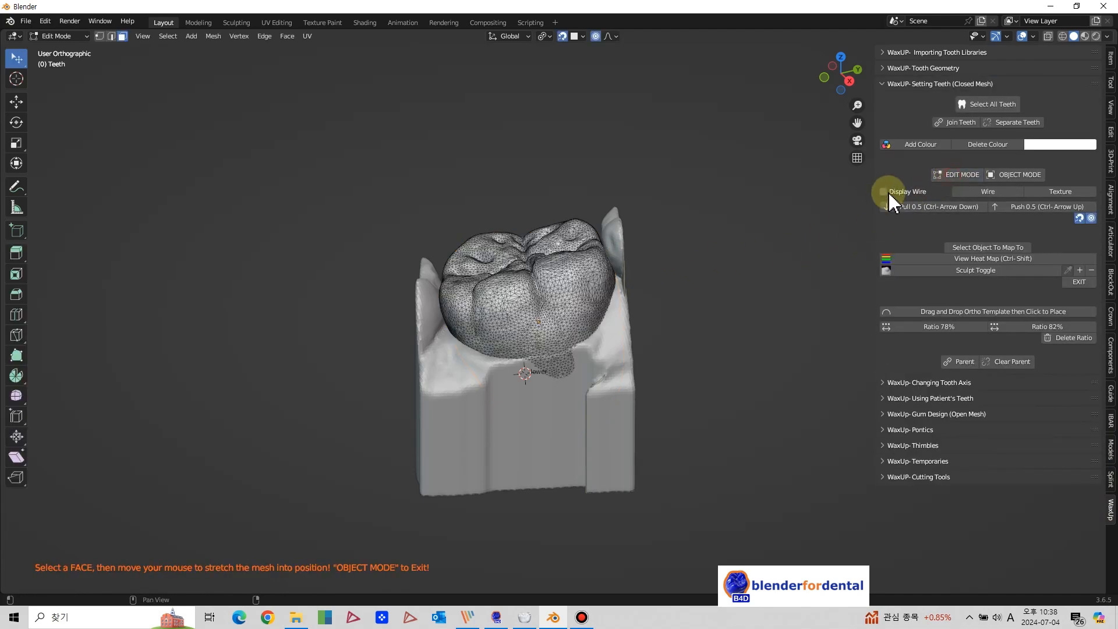
{"action": "left_click", "coordinate": [983, 193]}
{"action": "middle_click_drag", "start_coordinate": [779, 292], "coordinate": [777, 341]}
{"action": "scroll", "coordinate": [554, 386], "scroll_direction": "up", "scroll_amount": 6}
{"action": "mouse_move", "coordinate": [597, 427]}
{"action": "middle_mouse_down"}
{"action": "mouse_move", "coordinate": [608, 399]}
{"action": "mouse_move", "coordinate": [589, 417]}
{"action": "middle_mouse_up"}
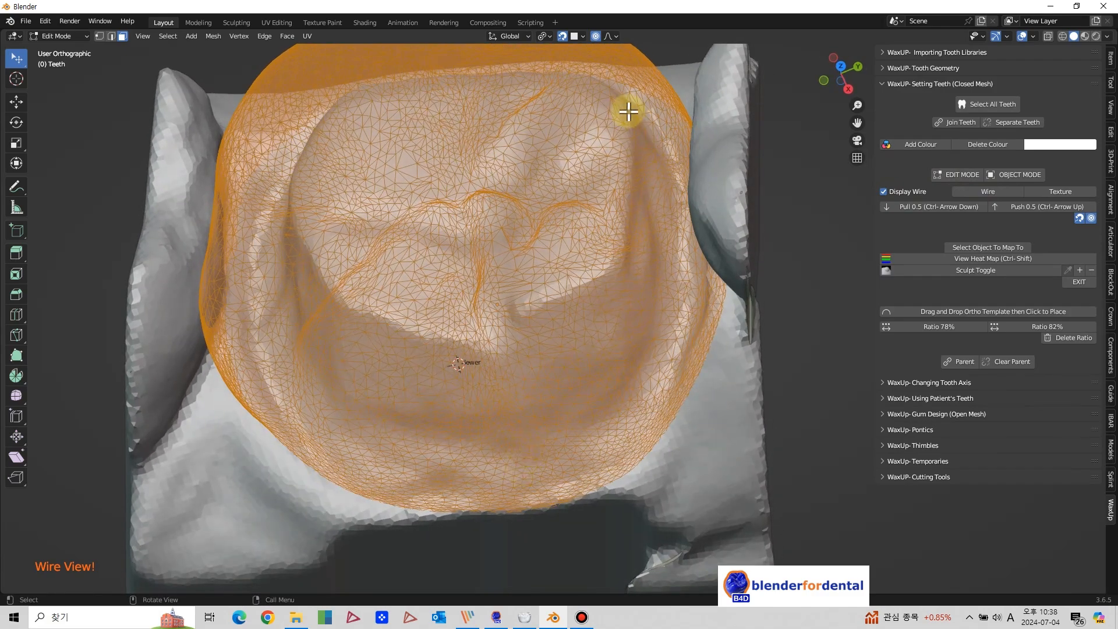
Turn off snapping and move the molar's margin toward the preparation margin along its front edge, using Smooth proportional editing.
{"action": "left_click", "coordinate": [616, 36]}
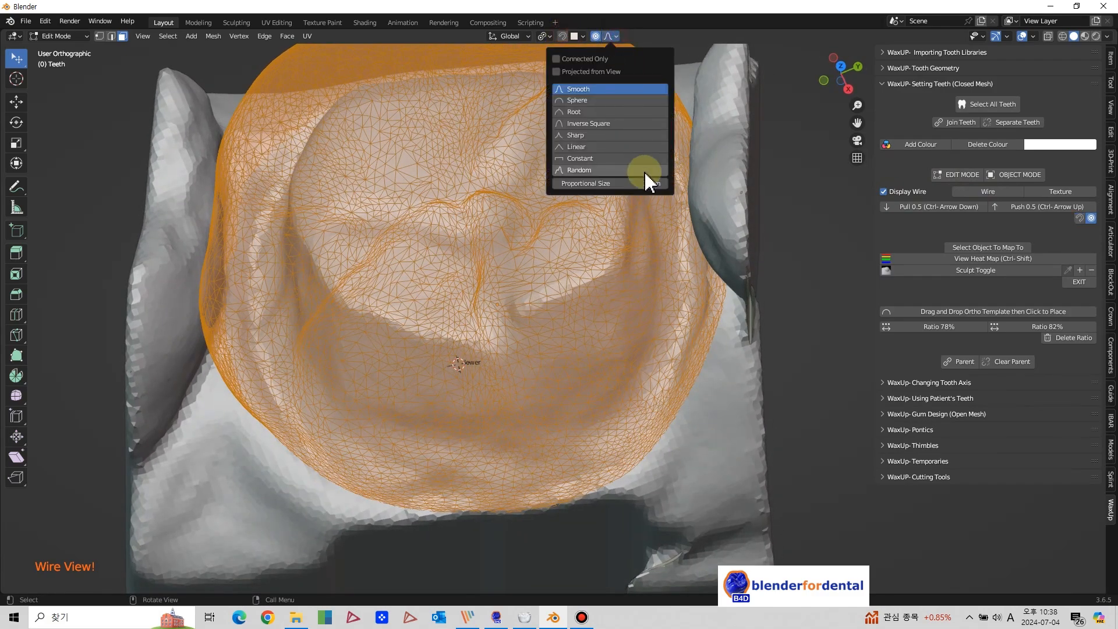
{"action": "left_click", "coordinate": [586, 452]}
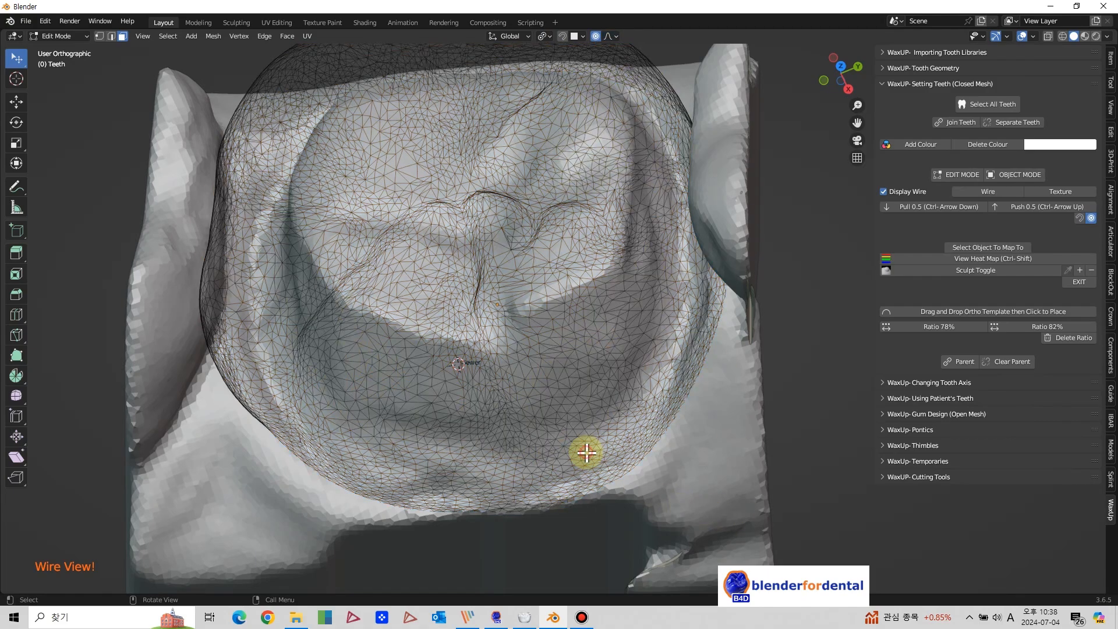
{"action": "scroll", "coordinate": [520, 504], "scroll_direction": "down", "scroll_amount": 2}
{"action": "middle_click_drag", "start_coordinate": [512, 487], "coordinate": [332, 462]}
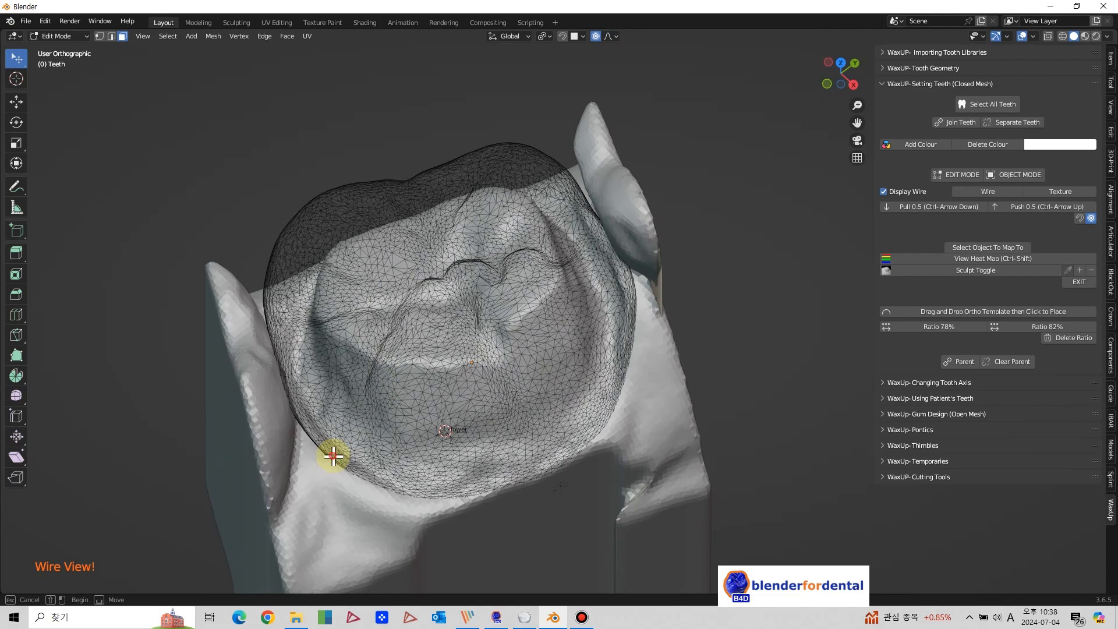
{"action": "key", "text": "g"}
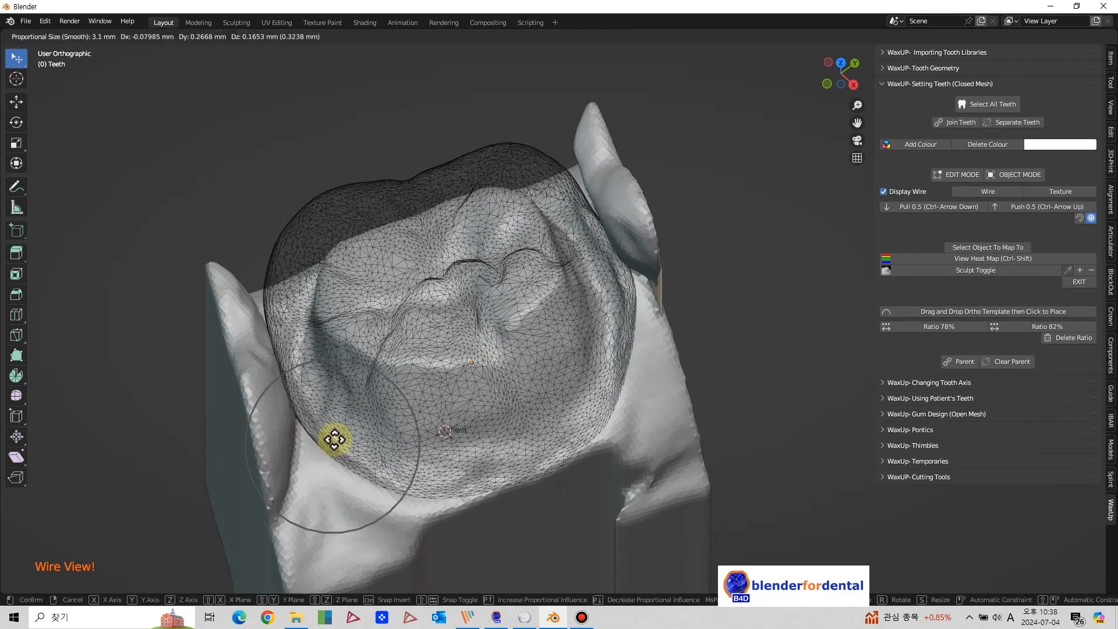
{"action": "left_click", "coordinate": [328, 474]}
{"action": "middle_click_drag", "start_coordinate": [327, 474], "coordinate": [380, 502]}
{"action": "key", "text": "g"}
{"action": "left_click", "coordinate": [333, 465]}
{"action": "key", "text": "g"}
{"action": "left_click_drag", "start_coordinate": [378, 502], "coordinate": [378, 501]}
{"action": "middle_click_drag", "start_coordinate": [350, 494], "coordinate": [340, 475]}
{"action": "left_click_drag", "start_coordinate": [317, 462], "coordinate": [316, 457]}
Continue fitting the molar's margin to the preparation with small proportional moves around its remaining sides.
{"action": "middle_click_drag", "start_coordinate": [464, 482], "coordinate": [550, 511]}
{"action": "left_click_drag", "start_coordinate": [616, 506], "coordinate": [612, 500]}
{"action": "middle_click_drag", "start_coordinate": [708, 519], "coordinate": [522, 503]}
{"action": "middle_click_drag", "start_coordinate": [657, 523], "coordinate": [526, 415]}
{"action": "scroll", "coordinate": [525, 416], "scroll_direction": "up", "scroll_amount": 2}
{"action": "left_click_drag", "start_coordinate": [504, 430], "coordinate": [507, 430]}
{"action": "middle_click_drag", "start_coordinate": [507, 439], "coordinate": [494, 414]}
{"action": "left_click_drag", "start_coordinate": [496, 413], "coordinate": [497, 416]}
{"action": "middle_click_drag", "start_coordinate": [497, 416], "coordinate": [509, 499]}
{"action": "middle_click_drag", "start_coordinate": [592, 514], "coordinate": [639, 469], "text": "shift"}
{"action": "left_click_drag", "start_coordinate": [639, 469], "coordinate": [646, 469]}
{"action": "middle_click_drag", "start_coordinate": [669, 492], "coordinate": [728, 326]}
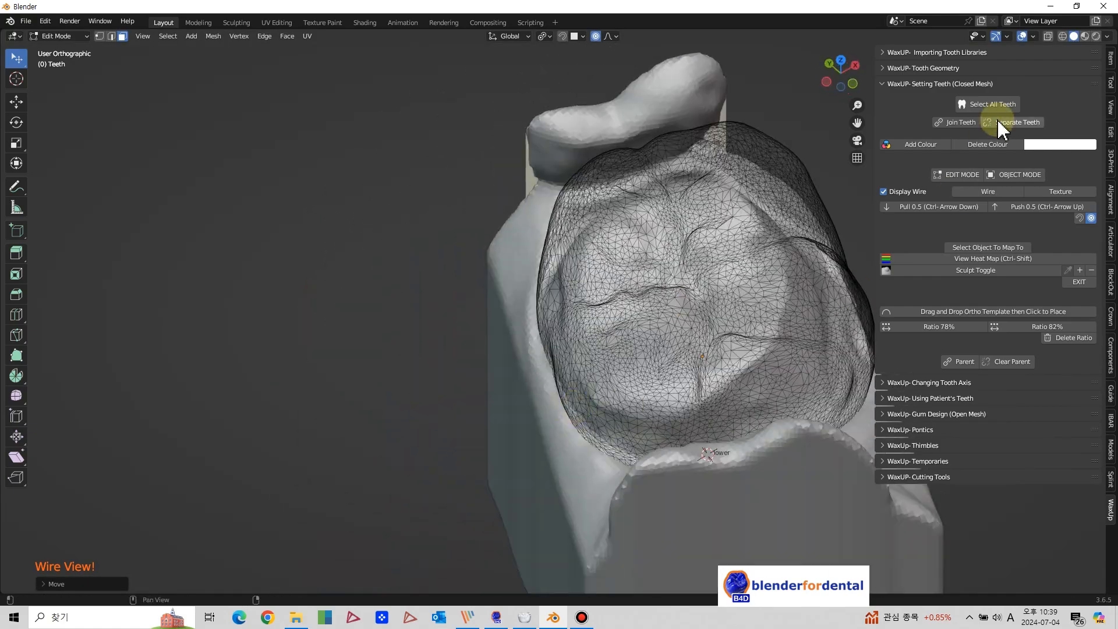
Refine the molar's margin with proportional moves while X-ray display is on, and turn X-ray off again.
{"action": "left_click", "coordinate": [1048, 36]}
{"action": "middle_click_drag", "start_coordinate": [721, 422], "coordinate": [697, 416]}
{"action": "key", "text": "g"}
{"action": "left_click", "coordinate": [682, 409]}
{"action": "left_click_drag", "start_coordinate": [683, 412], "coordinate": [677, 410]}
{"action": "middle_click_drag", "start_coordinate": [678, 412], "coordinate": [715, 314]}
{"action": "left_click", "coordinate": [1047, 37]}
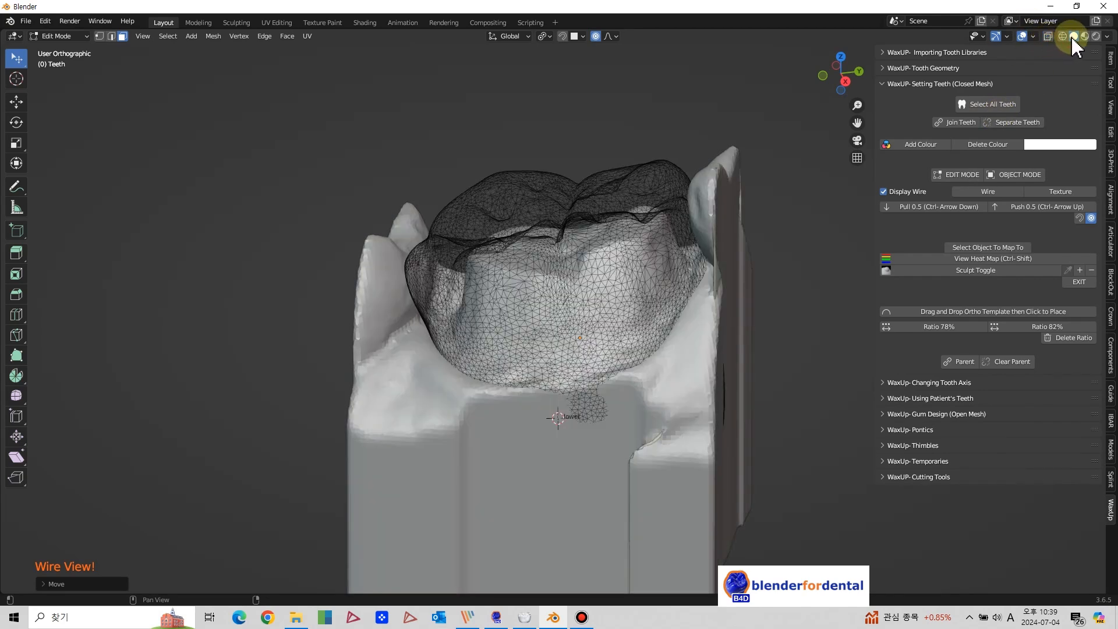
Return the molar to Object Mode and turn off its wire display.
{"action": "left_click", "coordinate": [1014, 174]}
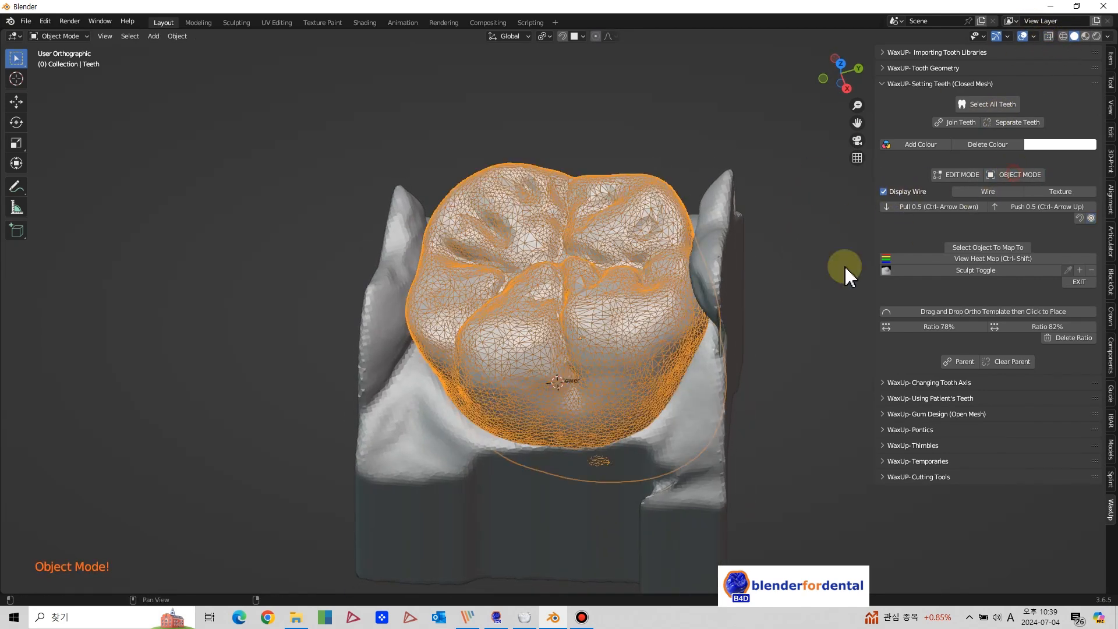
{"action": "left_click", "coordinate": [903, 191]}
{"action": "middle_click_drag", "start_coordinate": [828, 286], "coordinate": [632, 355]}
{"action": "middle_click_drag", "start_coordinate": [687, 379], "coordinate": [652, 317]}
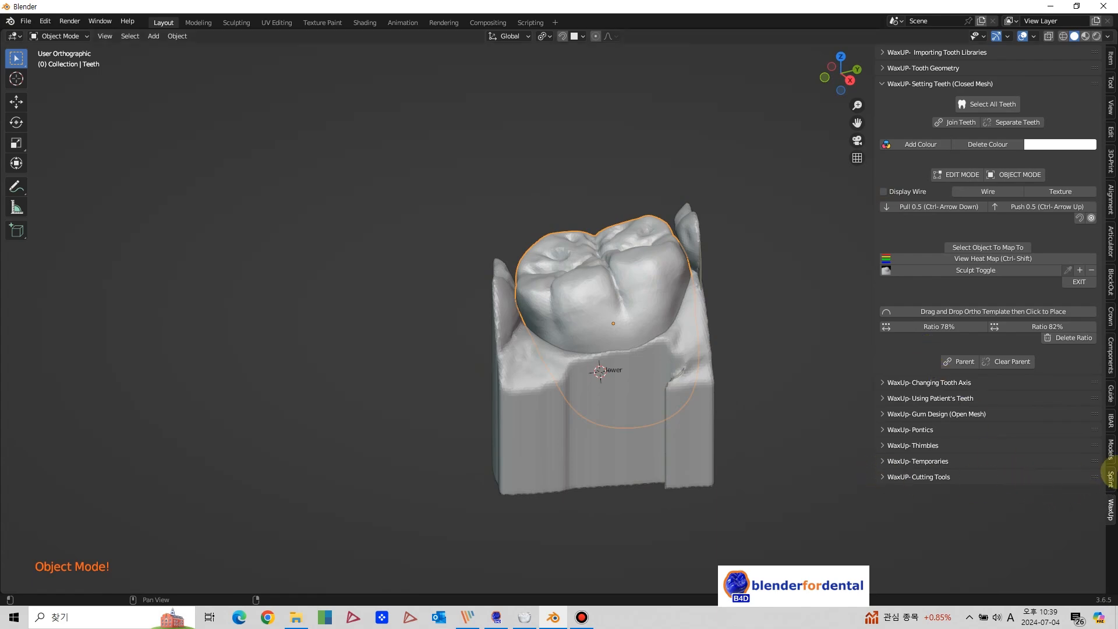
Subtract the offset lower model from the molar with a Difference Boolean in the Splint Finishing tools and apply the cut.
{"action": "left_click", "coordinate": [1111, 480]}
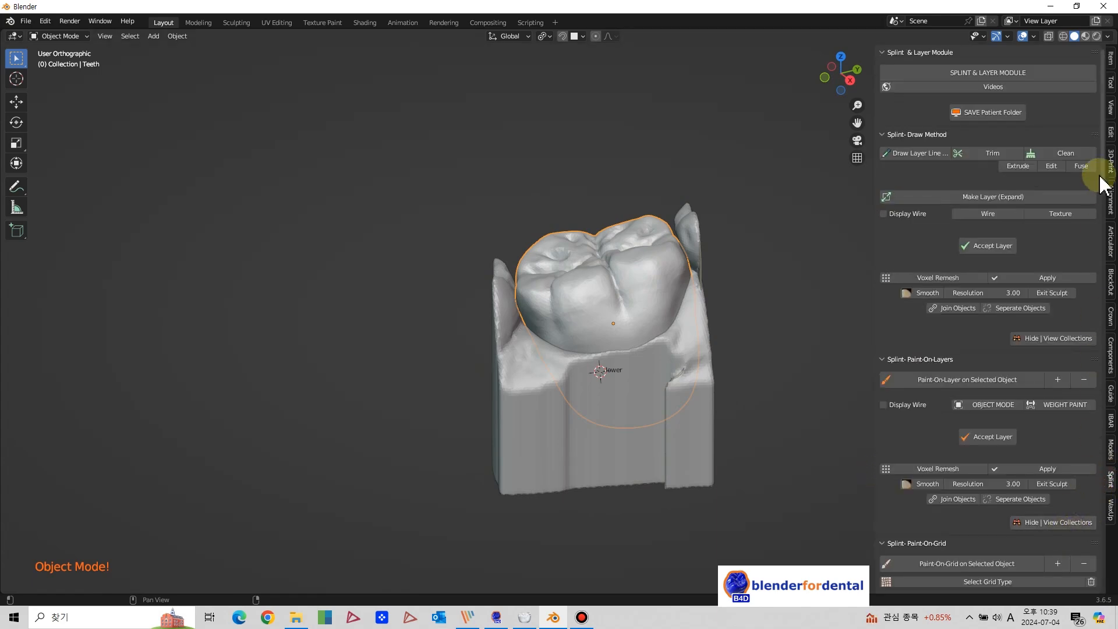
{"action": "scroll", "coordinate": [1091, 517], "scroll_direction": "down", "scroll_amount": 15}
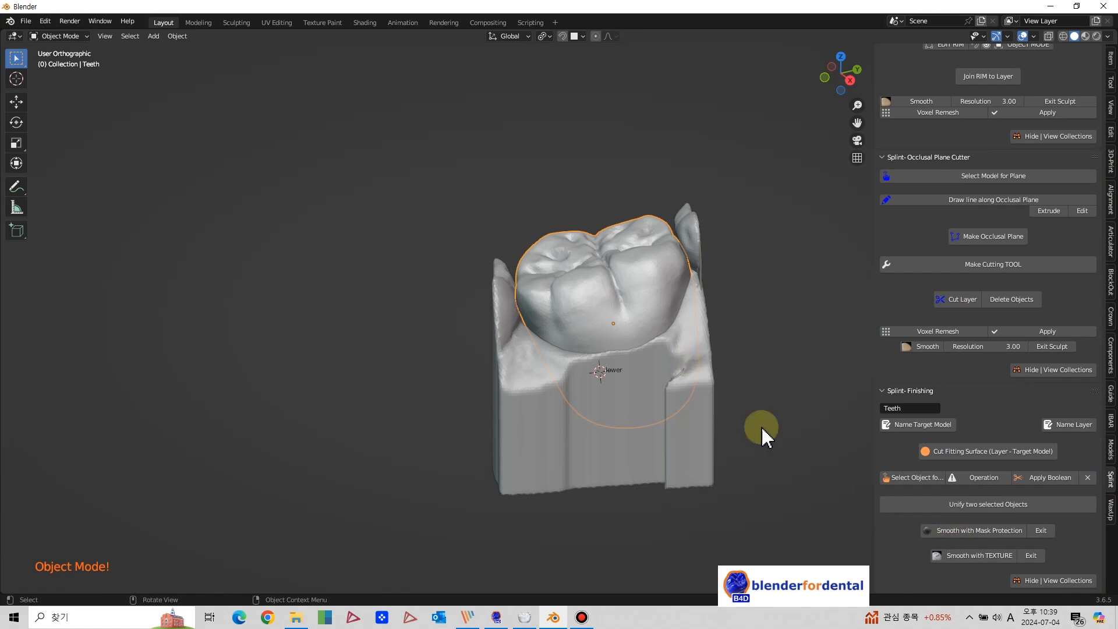
{"action": "left_click", "coordinate": [894, 478]}
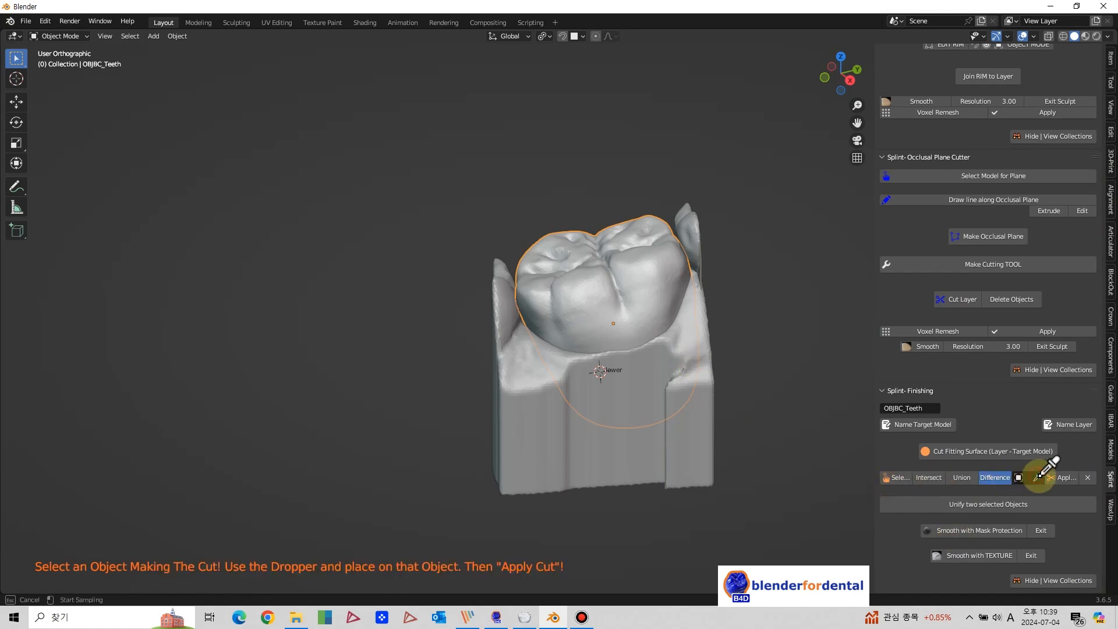
{"action": "left_click", "coordinate": [702, 450]}
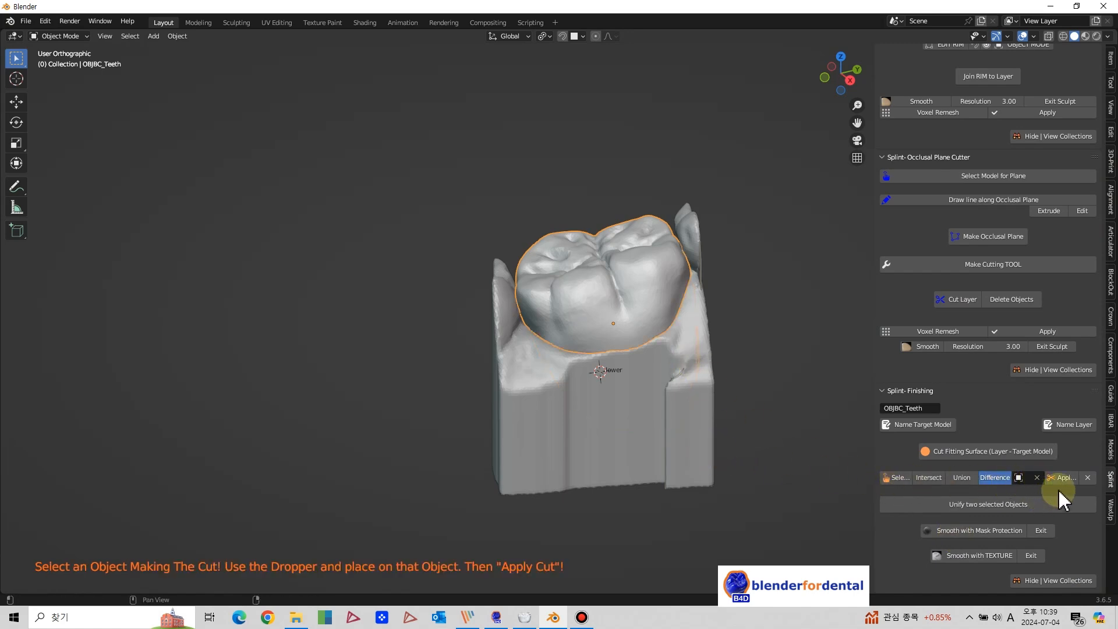
{"action": "left_click", "coordinate": [1066, 478]}
Hide the lower models around the cut molar and select the molar.
{"action": "scroll", "coordinate": [772, 393], "scroll_direction": "down", "scroll_amount": 2}
{"action": "left_click", "coordinate": [630, 418]}
{"action": "key", "text": "h"}
{"action": "middle_click_drag", "start_coordinate": [631, 421], "coordinate": [588, 396]}
{"action": "left_click", "coordinate": [616, 407]}
{"action": "key", "text": "h"}
{"action": "left_click", "coordinate": [684, 355]}
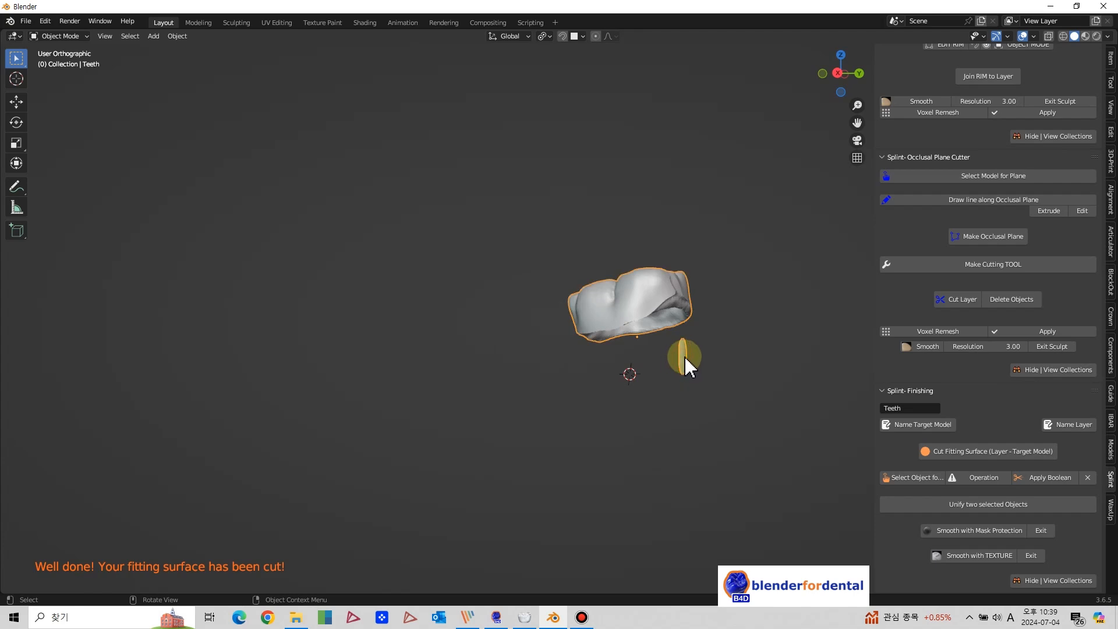
Separate the molar into its loose parts with the Models tools and delete the small stray fragment.
{"action": "left_click", "coordinate": [1111, 451]}
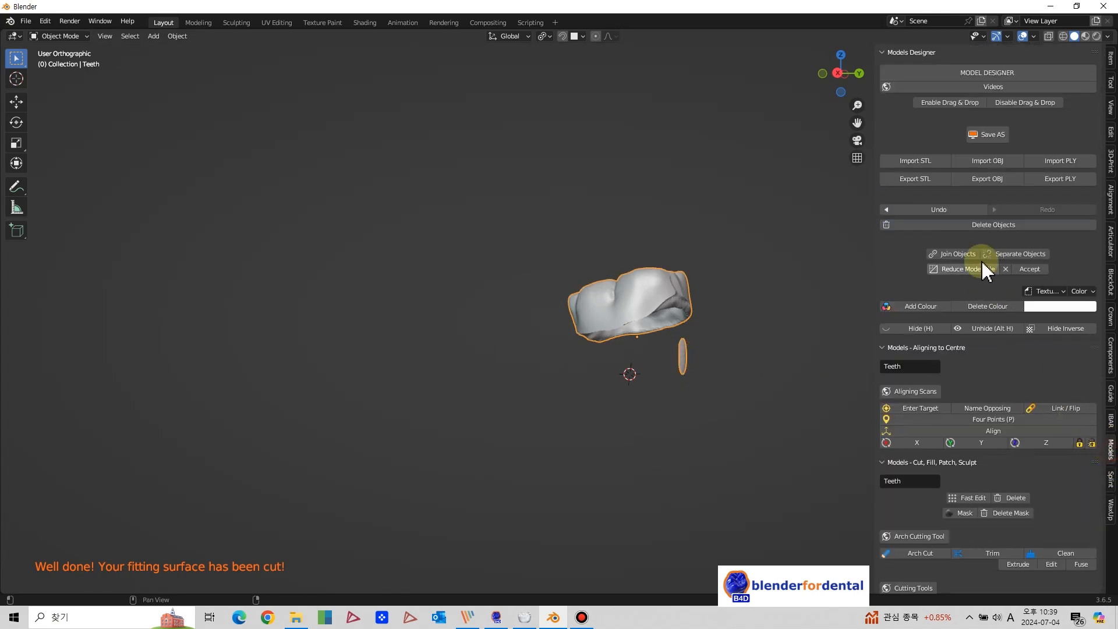
{"action": "left_click", "coordinate": [1026, 255]}
{"action": "scroll", "coordinate": [739, 371], "scroll_direction": "up", "scroll_amount": 2}
{"action": "left_click", "coordinate": [746, 373]}
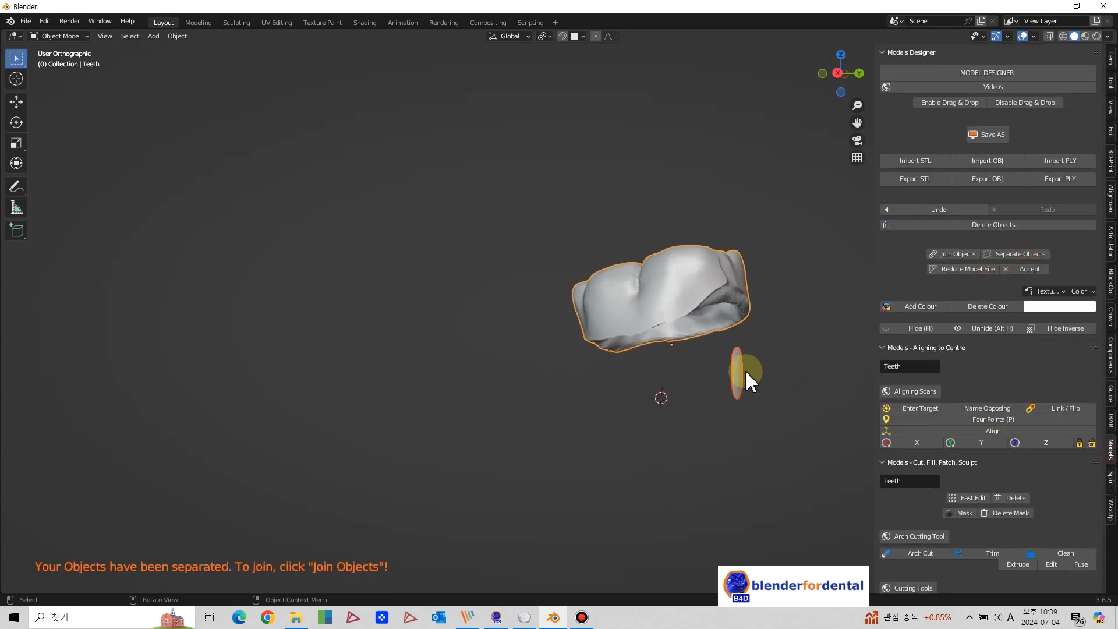
{"action": "key", "text": "Delete"}
{"action": "middle_click_drag", "start_coordinate": [740, 376], "coordinate": [795, 435]}
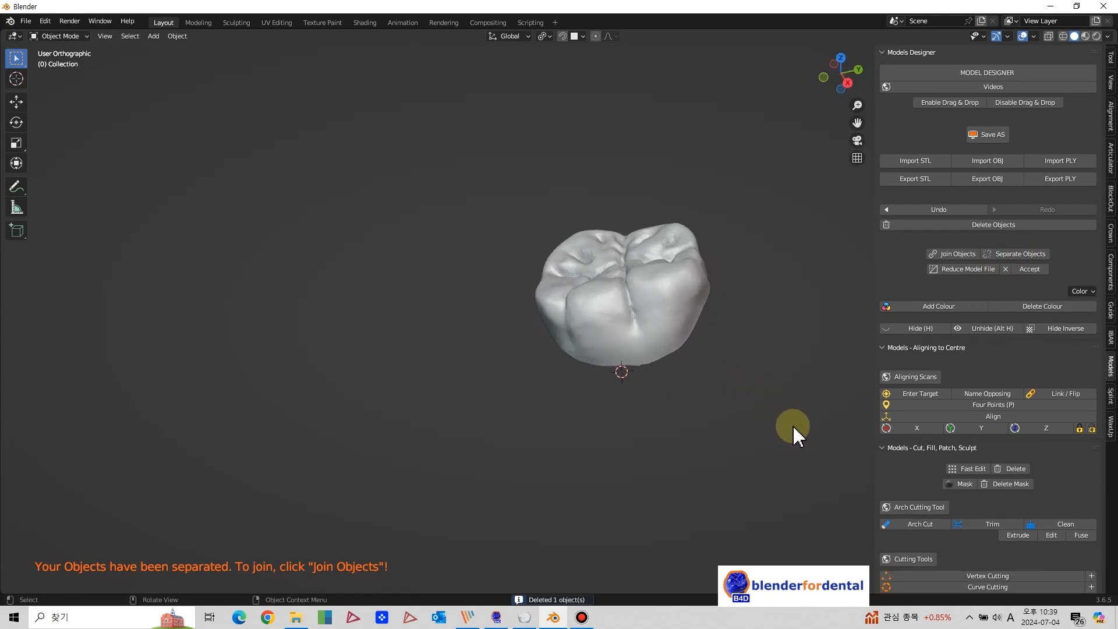
Unhide all objects, hide the lower model again and select the molar beneath the upper arch.
{"action": "key", "text": "alt+h"}
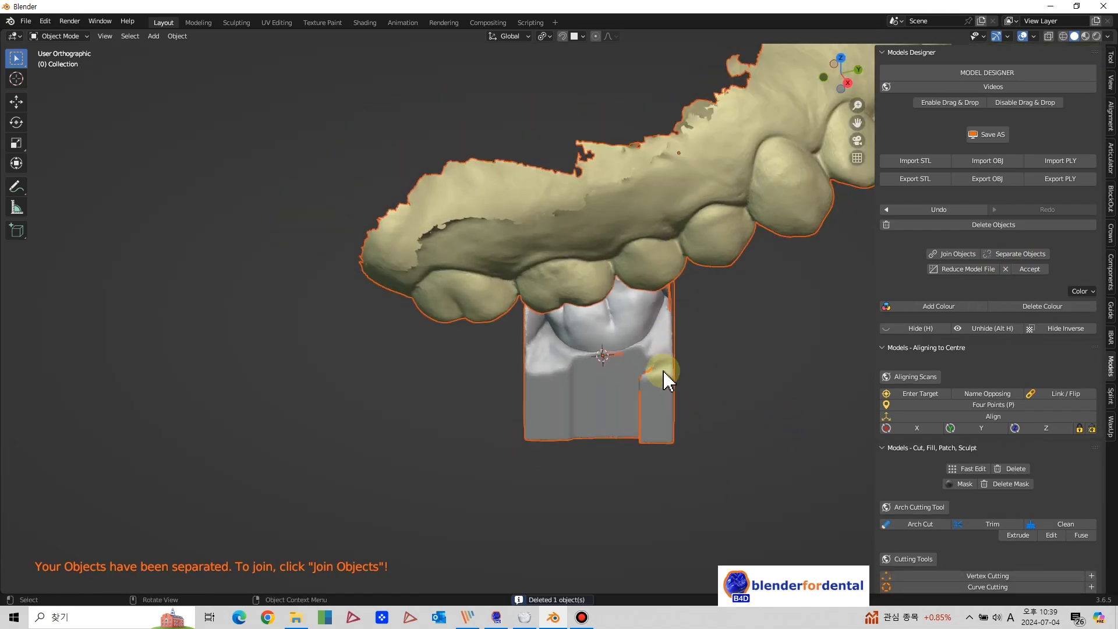
{"action": "left_click", "coordinate": [665, 376]}
{"action": "key", "text": "h"}
{"action": "middle_click_drag", "start_coordinate": [665, 365], "coordinate": [482, 394]}
{"action": "left_click", "coordinate": [482, 395]}
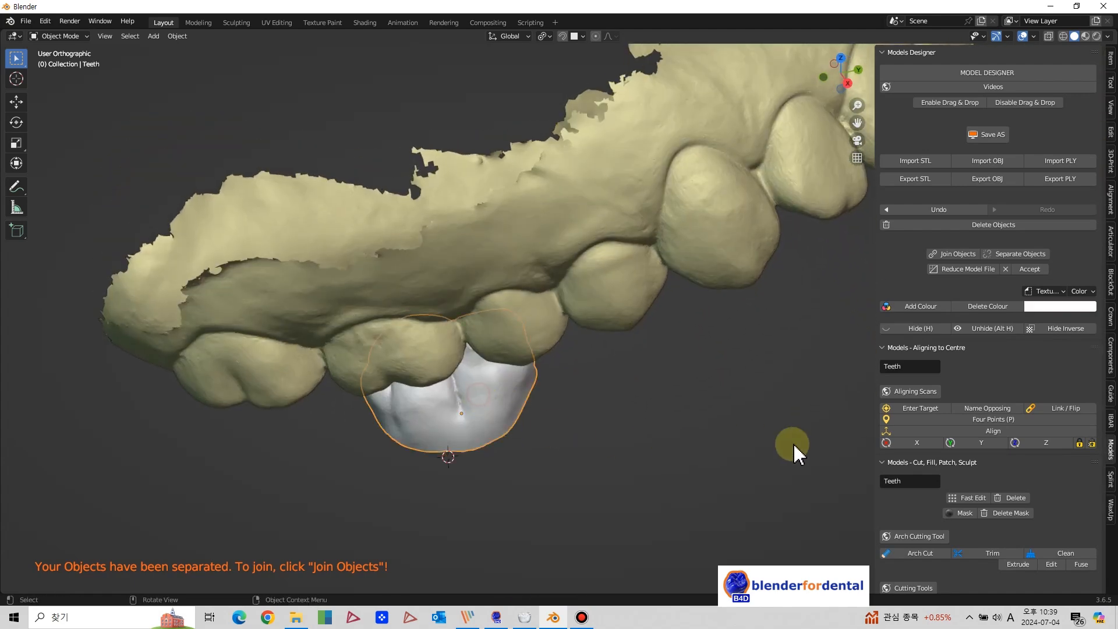
Subtract the upper arch from the molar with a Difference Boolean in the Splint Finishing tools and apply the cut.
{"action": "left_click", "coordinate": [1110, 481]}
{"action": "scroll", "coordinate": [1099, 400], "scroll_direction": "down", "scroll_amount": 6}
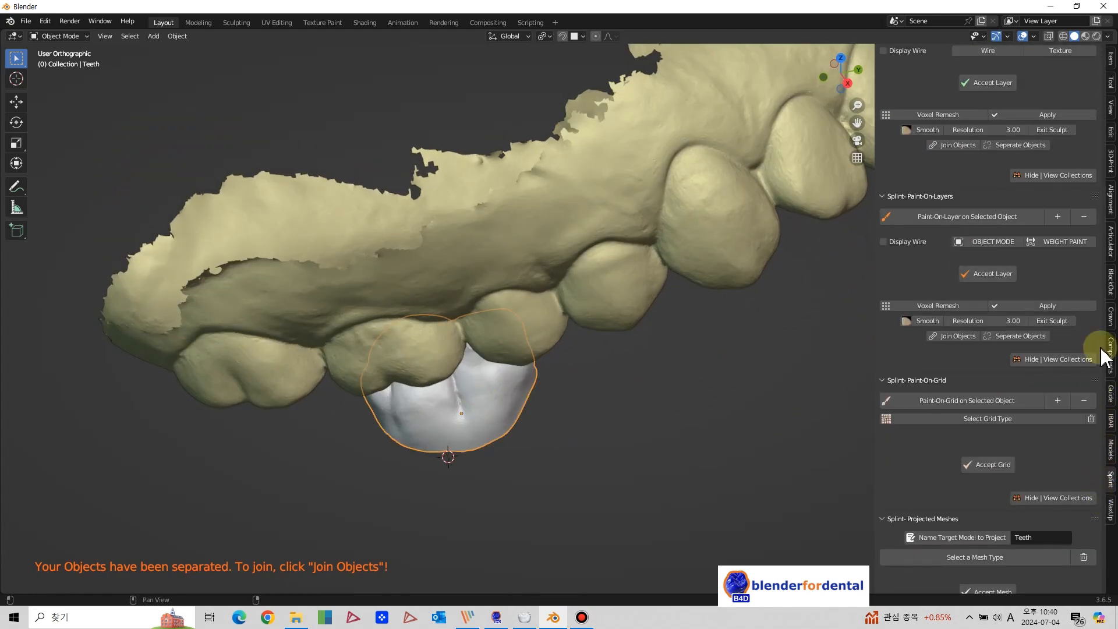
{"action": "scroll", "coordinate": [1100, 349], "scroll_direction": "down", "scroll_amount": 15}
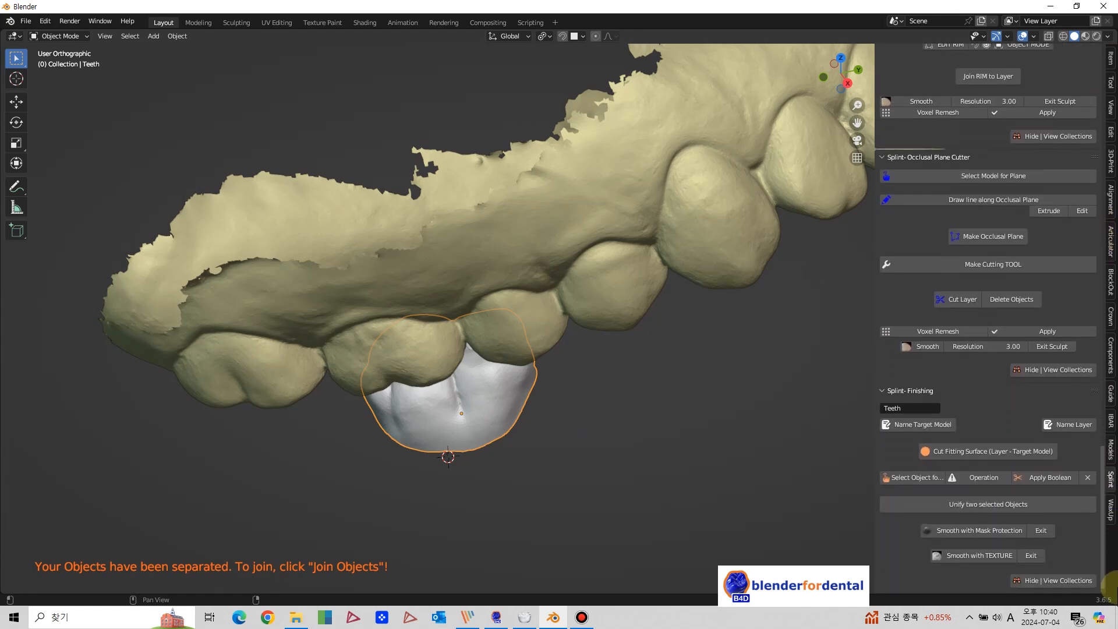
{"action": "left_click", "coordinate": [945, 478]}
{"action": "left_click", "coordinate": [1036, 477]}
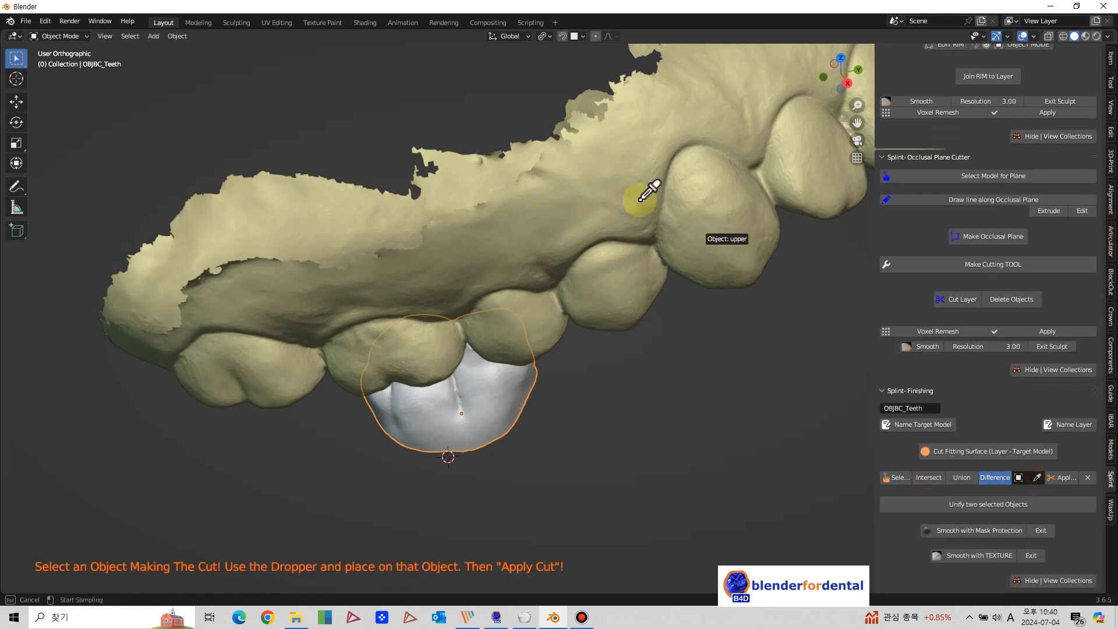
{"action": "left_click", "coordinate": [666, 205]}
{"action": "middle_click_drag", "start_coordinate": [663, 342], "coordinate": [731, 417]}
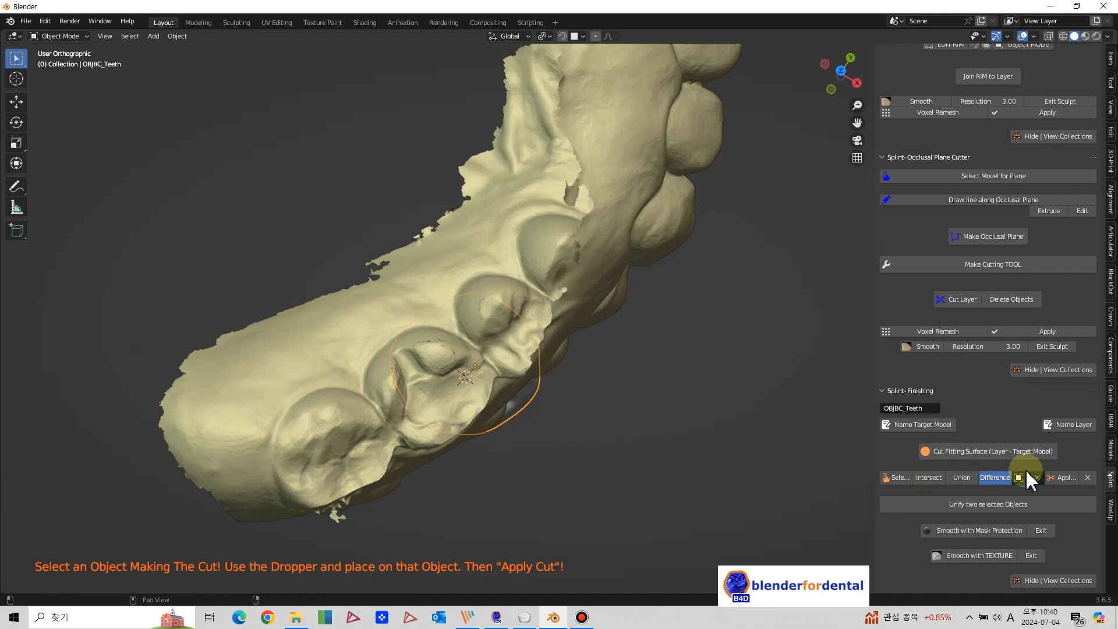
{"action": "left_click", "coordinate": [1065, 477]}
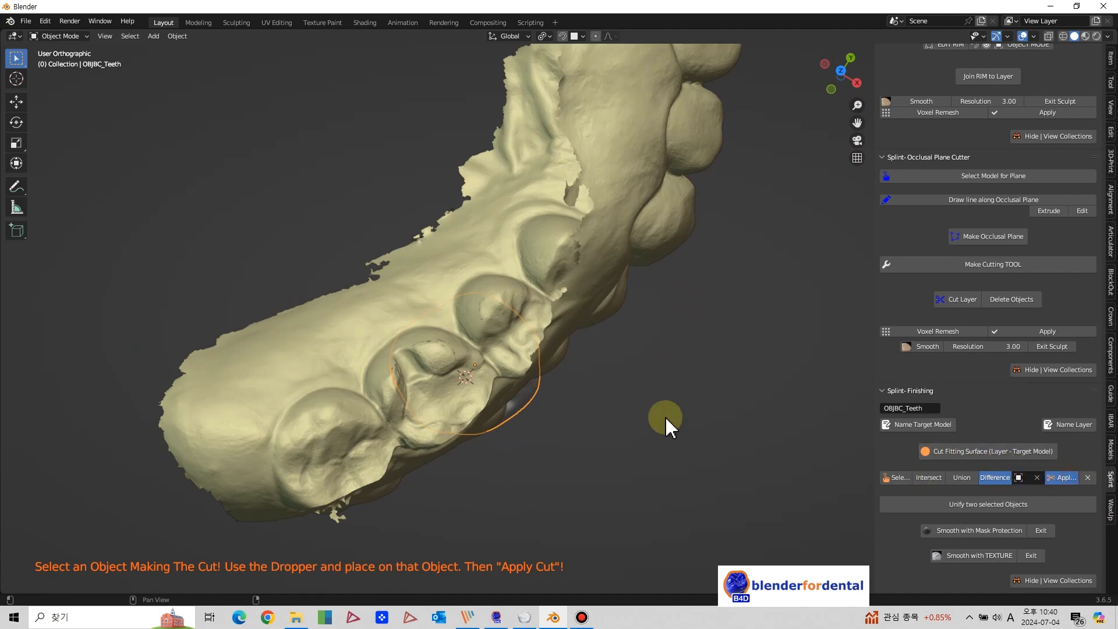
Hide the upper arch to leave only the cut molar in view.
{"action": "left_click", "coordinate": [593, 282]}
{"action": "key", "text": "h"}
{"action": "middle_click_drag", "start_coordinate": [646, 378], "coordinate": [593, 360]}
{"action": "scroll", "coordinate": [593, 360], "scroll_direction": "up", "scroll_amount": 2}
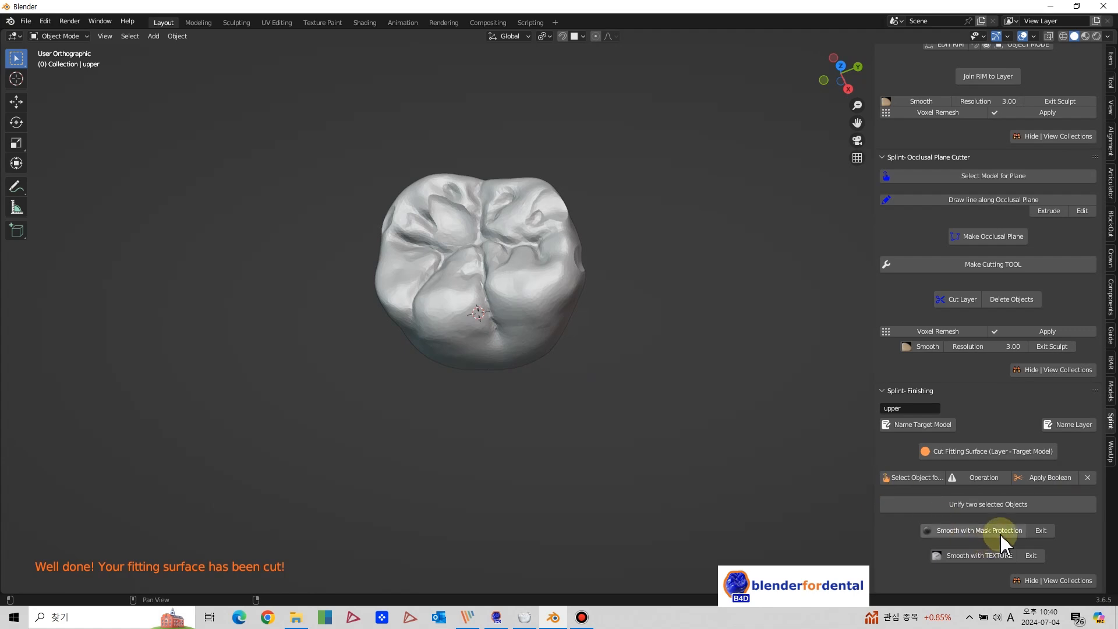
Smooth the molar's occlusal surface and outer sides using Smooth with Mask Protection.
{"action": "left_click", "coordinate": [545, 317]}
{"action": "left_click", "coordinate": [970, 532]}
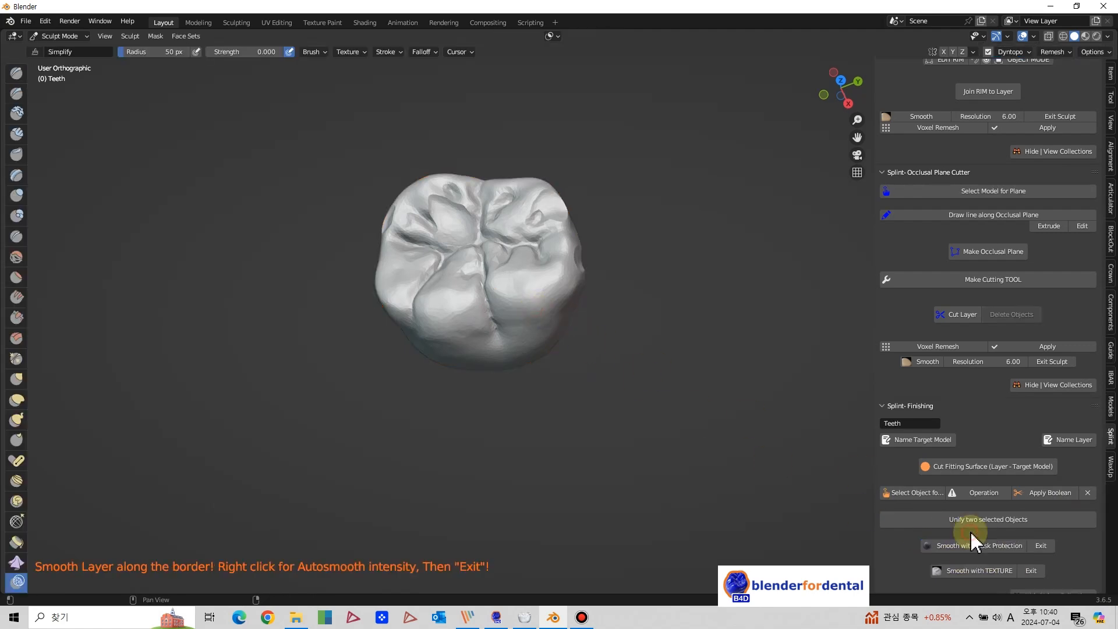
{"action": "mouse_move", "coordinate": [464, 213]}
{"action": "left_mouse_down"}
{"action": "mouse_move", "coordinate": [516, 217]}
{"action": "mouse_move", "coordinate": [550, 205]}
{"action": "left_mouse_up"}
{"action": "mouse_move", "coordinate": [620, 317]}
{"action": "middle_mouse_down"}
{"action": "mouse_move", "coordinate": [529, 297]}
{"action": "mouse_move", "coordinate": [525, 252]}
{"action": "mouse_move", "coordinate": [579, 253]}
{"action": "mouse_move", "coordinate": [547, 297]}
{"action": "mouse_move", "coordinate": [503, 322]}
{"action": "middle_mouse_up"}
{"action": "left_click_drag", "start_coordinate": [503, 321], "coordinate": [552, 355]}
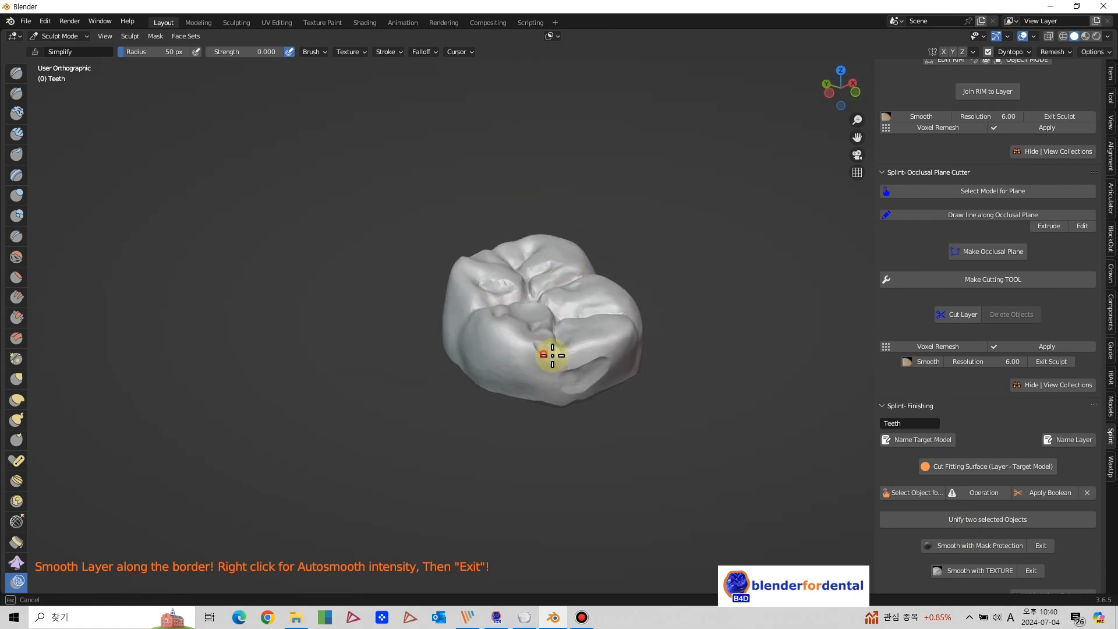
{"action": "middle_click_drag", "start_coordinate": [560, 354], "coordinate": [614, 379]}
{"action": "mouse_move", "coordinate": [614, 379]}
{"action": "left_mouse_down"}
{"action": "mouse_move", "coordinate": [574, 375]}
{"action": "mouse_move", "coordinate": [587, 391]}
{"action": "mouse_move", "coordinate": [639, 369]}
{"action": "left_mouse_up"}
Smooth the crown's rough edge around the fitting surface and exit the smoothing tool.
{"action": "middle_click_drag", "start_coordinate": [640, 396], "coordinate": [647, 352]}
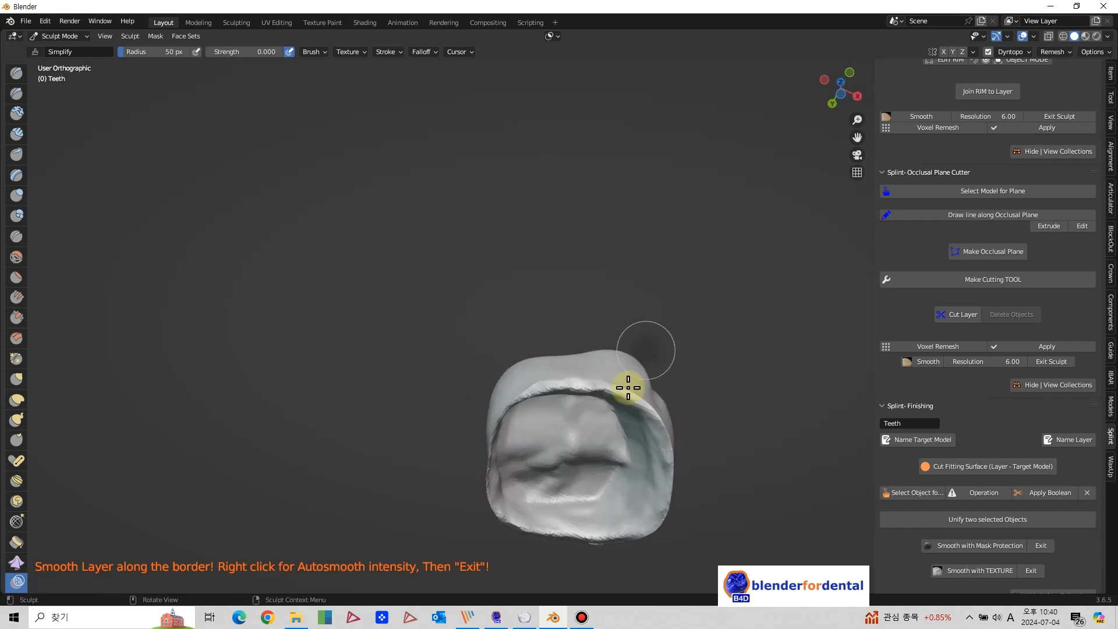
{"action": "scroll", "coordinate": [632, 372], "scroll_direction": "up", "scroll_amount": 4}
{"action": "middle_click_drag", "start_coordinate": [614, 396], "coordinate": [619, 432]}
{"action": "mouse_move", "coordinate": [829, 480]}
{"action": "middle_mouse_down"}
{"action": "mouse_move", "coordinate": [779, 483]}
{"action": "mouse_move", "coordinate": [634, 407]}
{"action": "mouse_move", "coordinate": [446, 369]}
{"action": "middle_mouse_up"}
{"action": "mouse_move", "coordinate": [447, 369]}
{"action": "left_mouse_down"}
{"action": "mouse_move", "coordinate": [331, 382]}
{"action": "mouse_move", "coordinate": [399, 392]}
{"action": "mouse_move", "coordinate": [423, 377]}
{"action": "left_mouse_up"}
{"action": "middle_click_drag", "start_coordinate": [450, 354], "coordinate": [609, 272]}
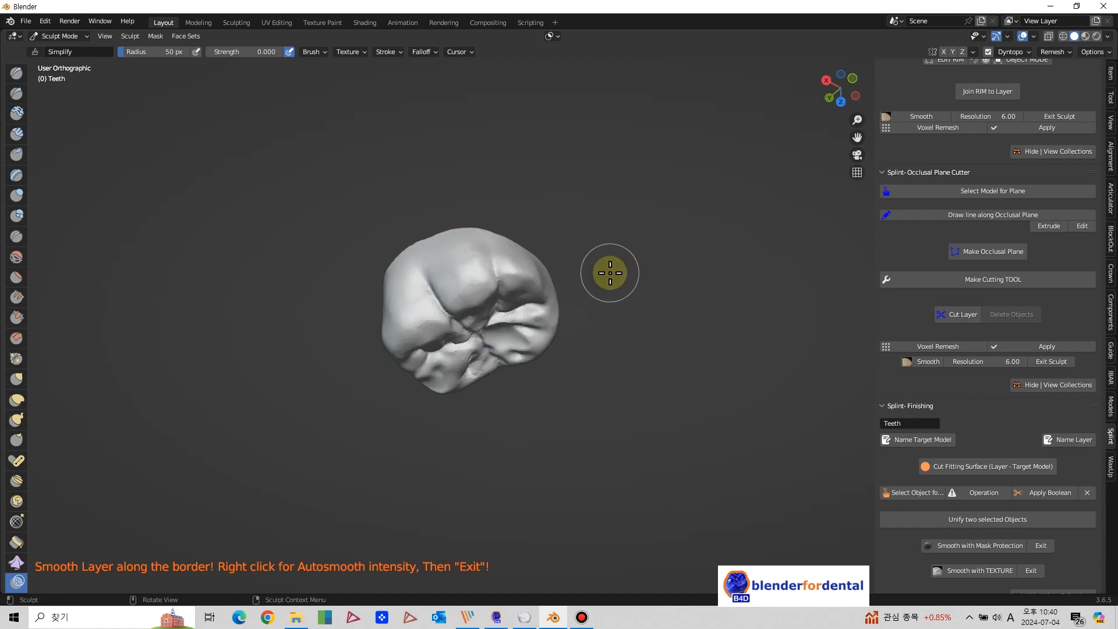
{"action": "left_click", "coordinate": [1041, 546]}
Export only the selected crown as an STL file named 46.stl to the Documents folder.
{"action": "mouse_move", "coordinate": [492, 484]}
{"action": "middle_mouse_down"}
{"action": "mouse_move", "coordinate": [579, 417]}
{"action": "mouse_move", "coordinate": [769, 471]}
{"action": "mouse_move", "coordinate": [326, 292]}
{"action": "middle_mouse_up"}
{"action": "left_click", "coordinate": [29, 24]}
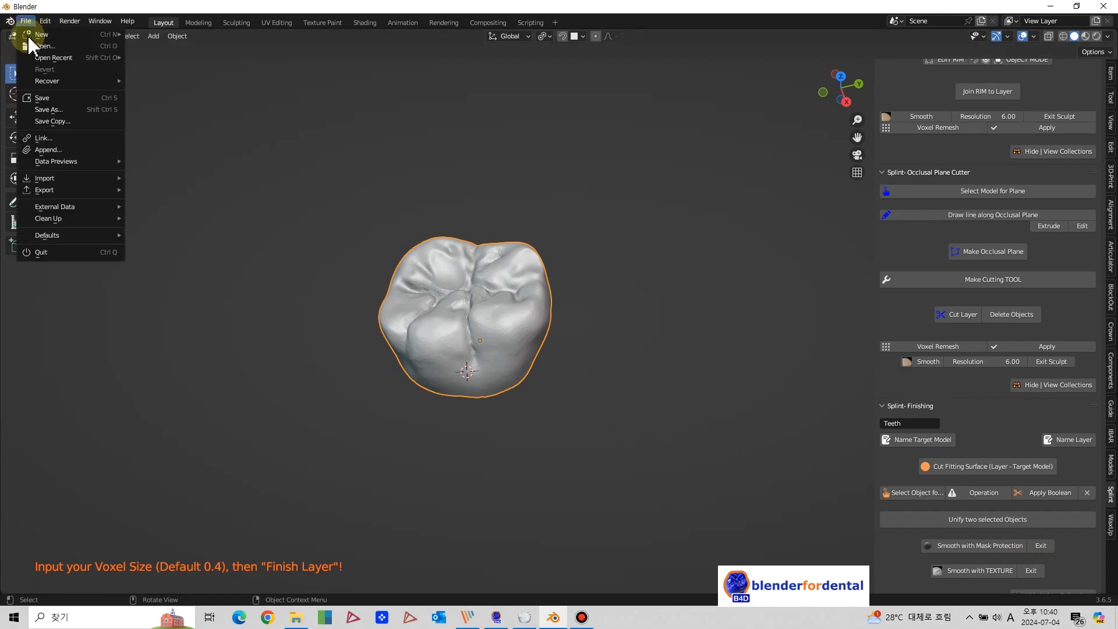
{"action": "mouse_move", "coordinate": [58, 190]}
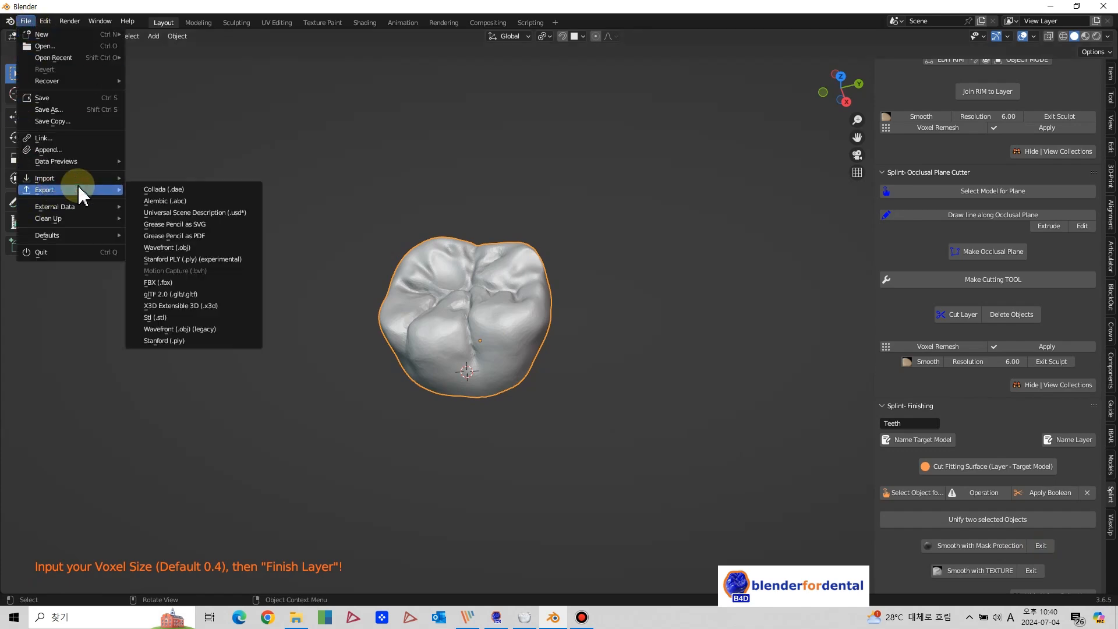
{"action": "left_click", "coordinate": [206, 318]}
{"action": "left_click", "coordinate": [741, 202]}
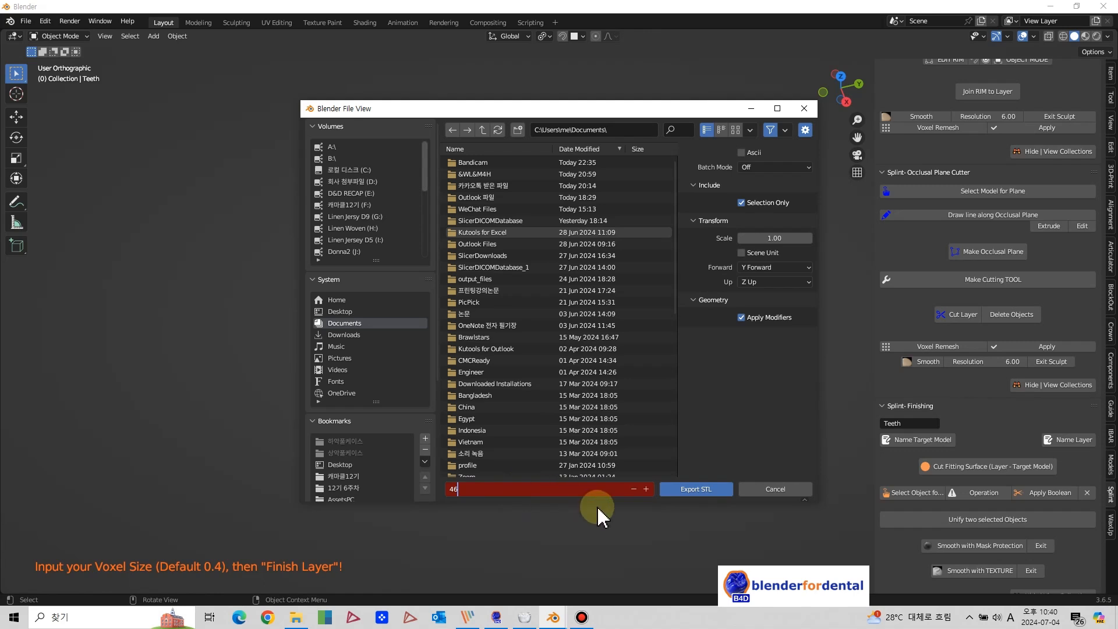
{"action": "left_click", "coordinate": [706, 489]}
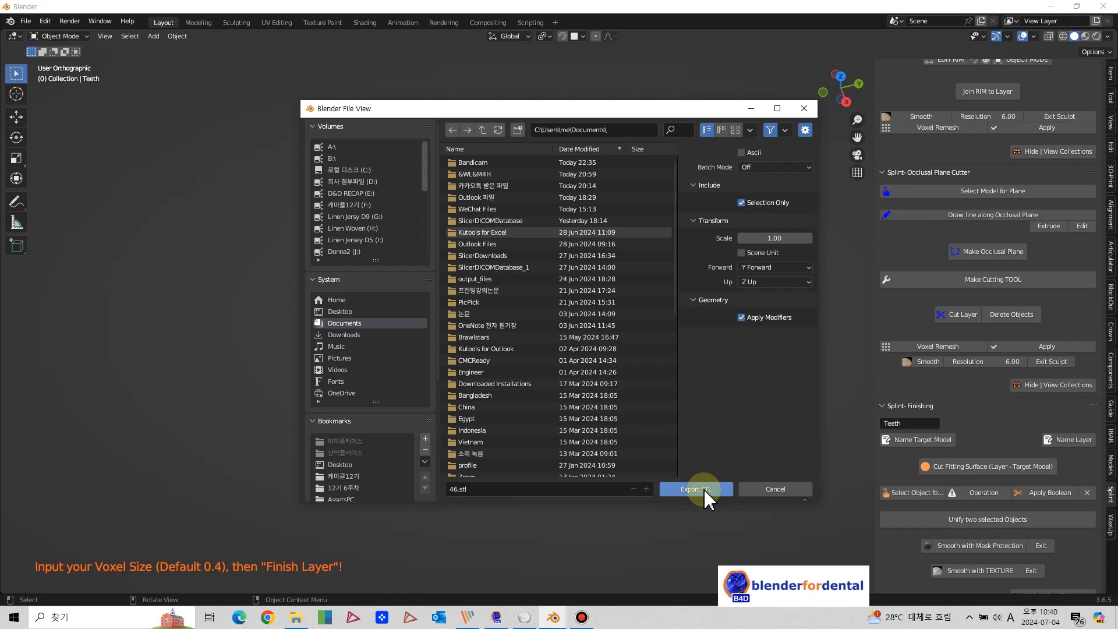
{"action": "left_click", "coordinate": [705, 490]}
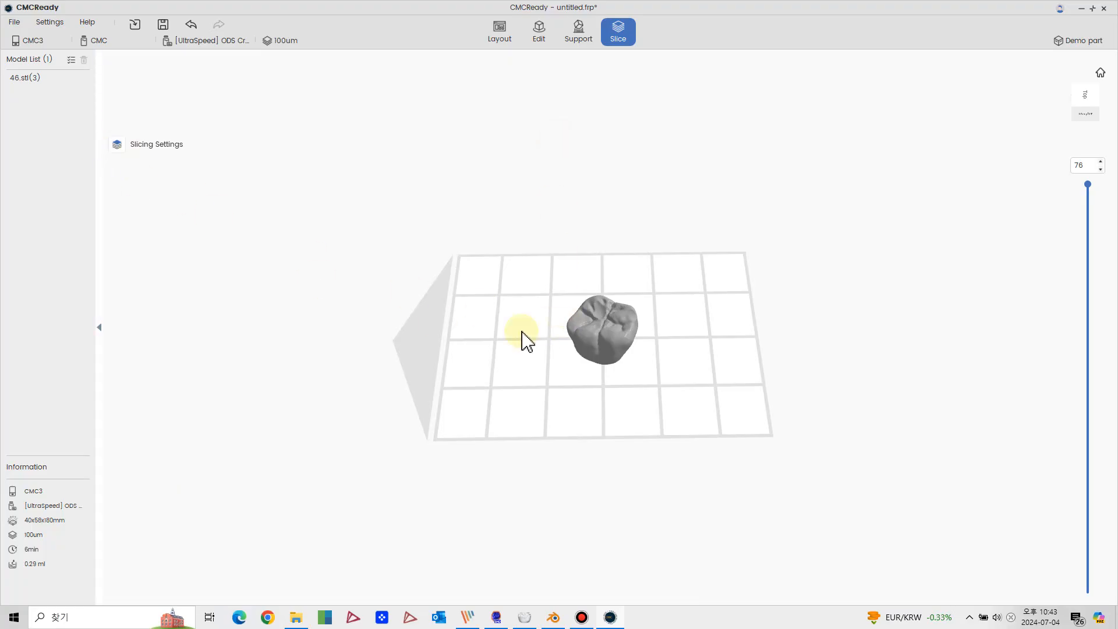
Manually choose the crown's occlusal surface as its bottom so the fitting surface faces upward.
{"action": "left_click", "coordinate": [597, 334]}
{"action": "left_click", "coordinate": [499, 35]}
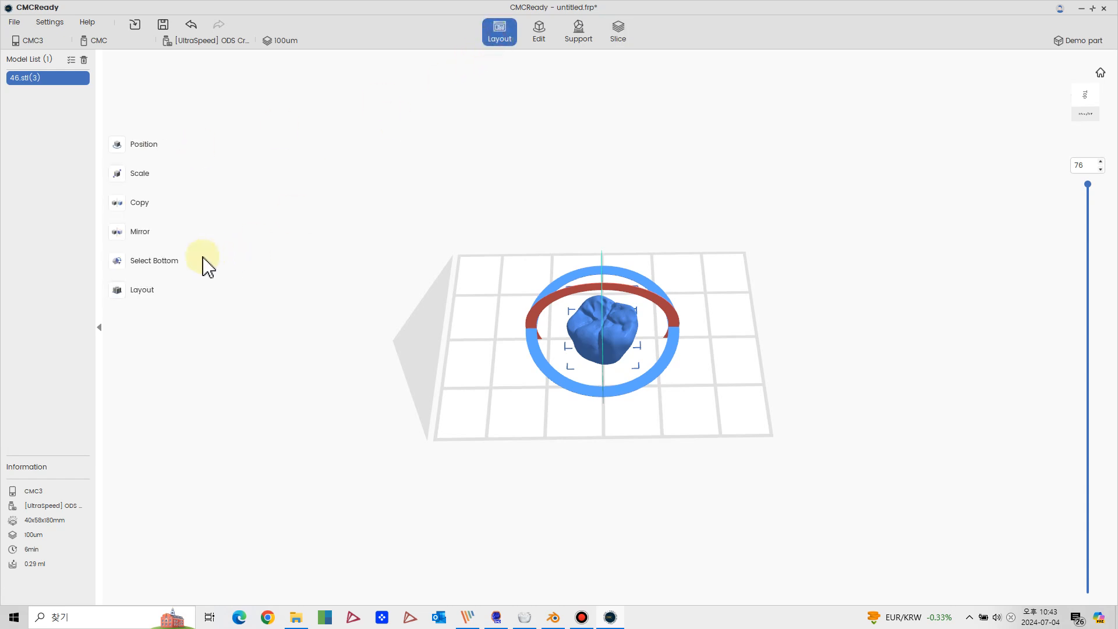
{"action": "left_click", "coordinate": [118, 262]}
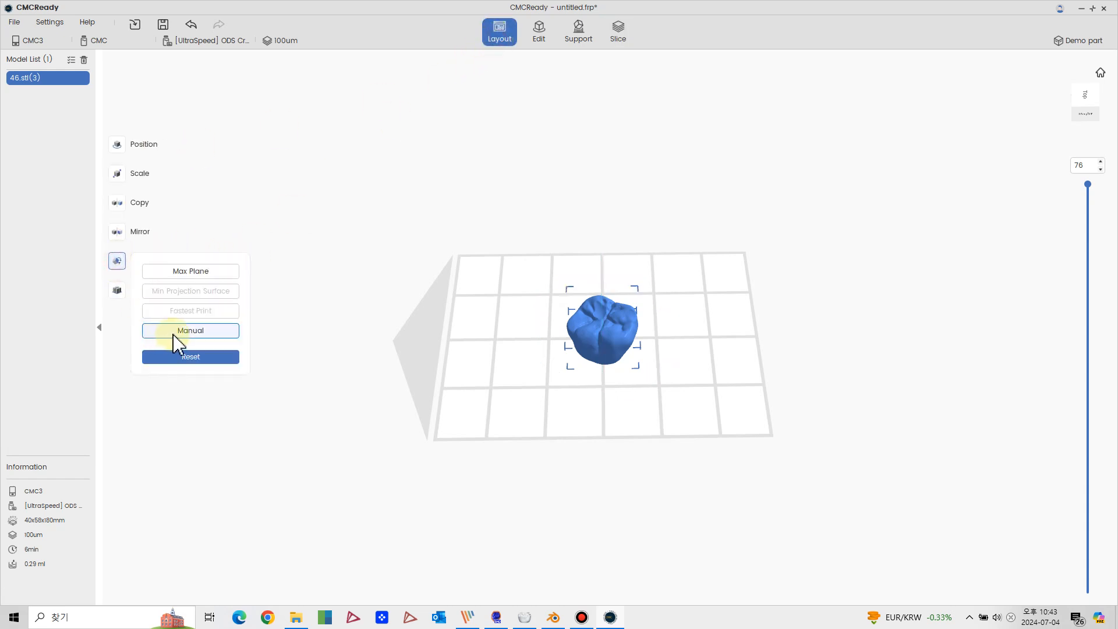
{"action": "left_click", "coordinate": [602, 326]}
Apply a centred Model Contour layout to the crown with 0.3 mm model spacing and 0.1 mm platform margins.
{"action": "left_click", "coordinate": [122, 291]}
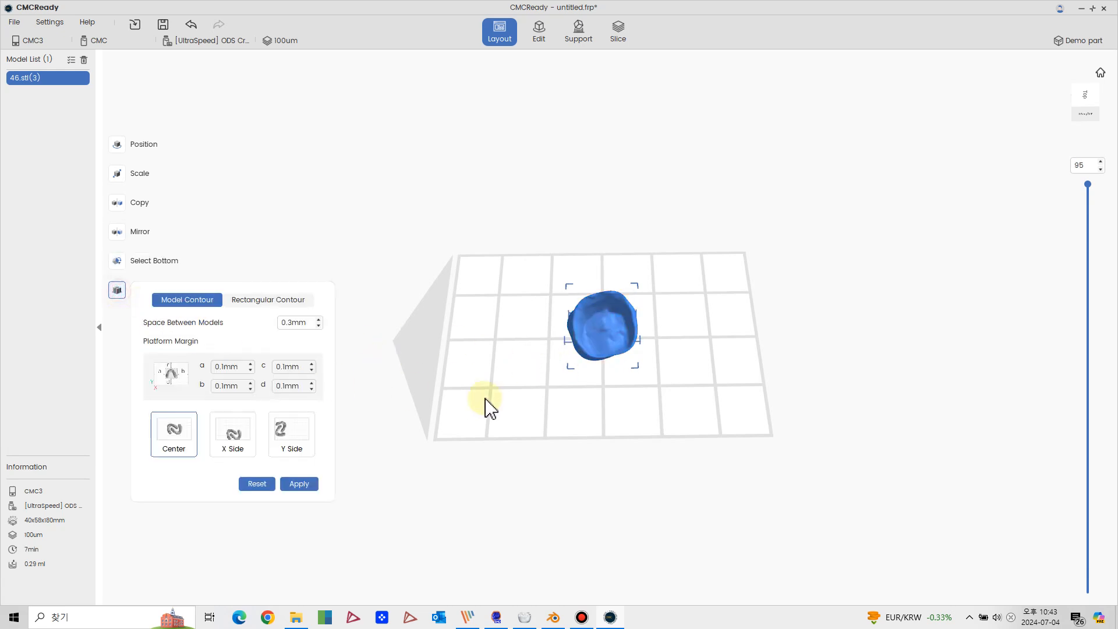
{"action": "middle_click_drag", "start_coordinate": [484, 399], "coordinate": [511, 413]}
{"action": "left_click", "coordinate": [303, 485]}
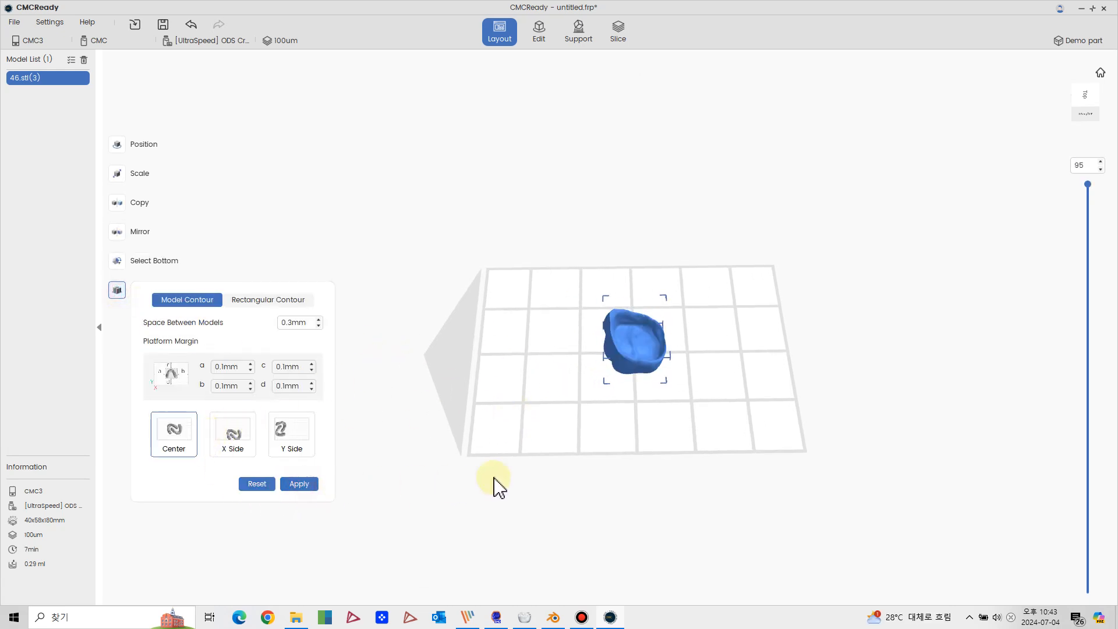
Generate Crown&Bridge supports for the crown with a Model Projection raft and a 2.0 mm lift height.
{"action": "left_click", "coordinate": [578, 32]}
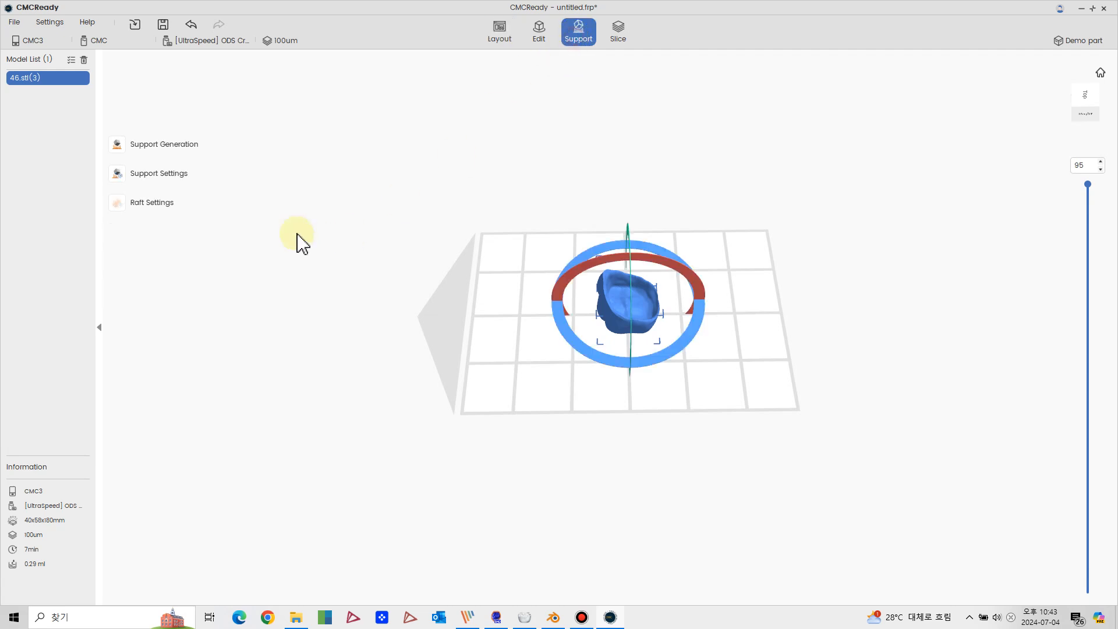
{"action": "left_click", "coordinate": [118, 146]}
{"action": "left_click", "coordinate": [234, 308]}
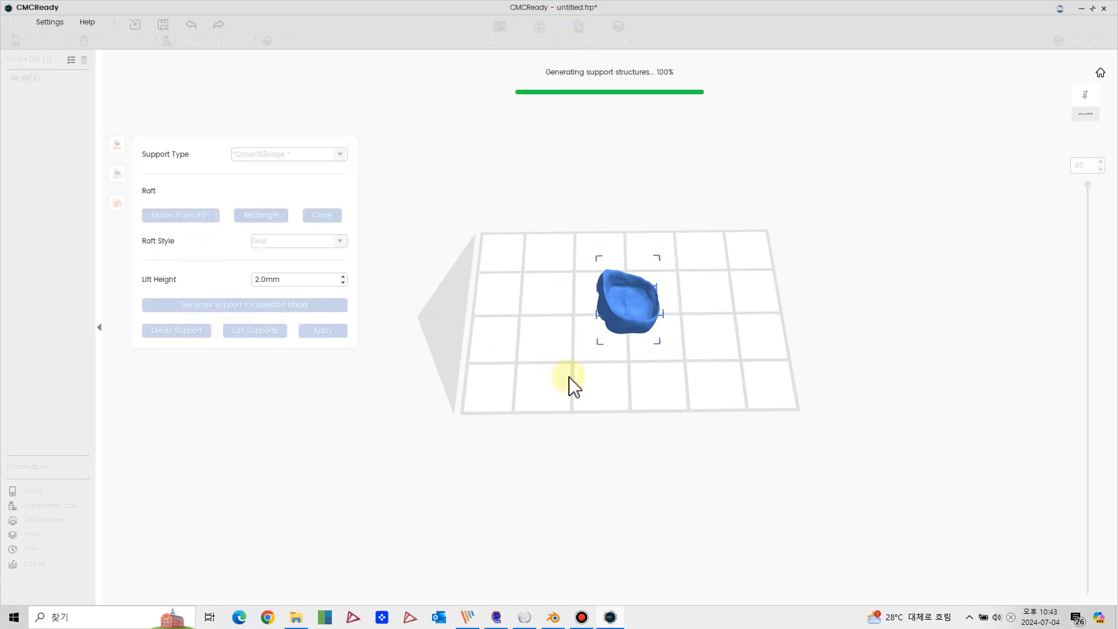
{"action": "left_click", "coordinate": [593, 310]}
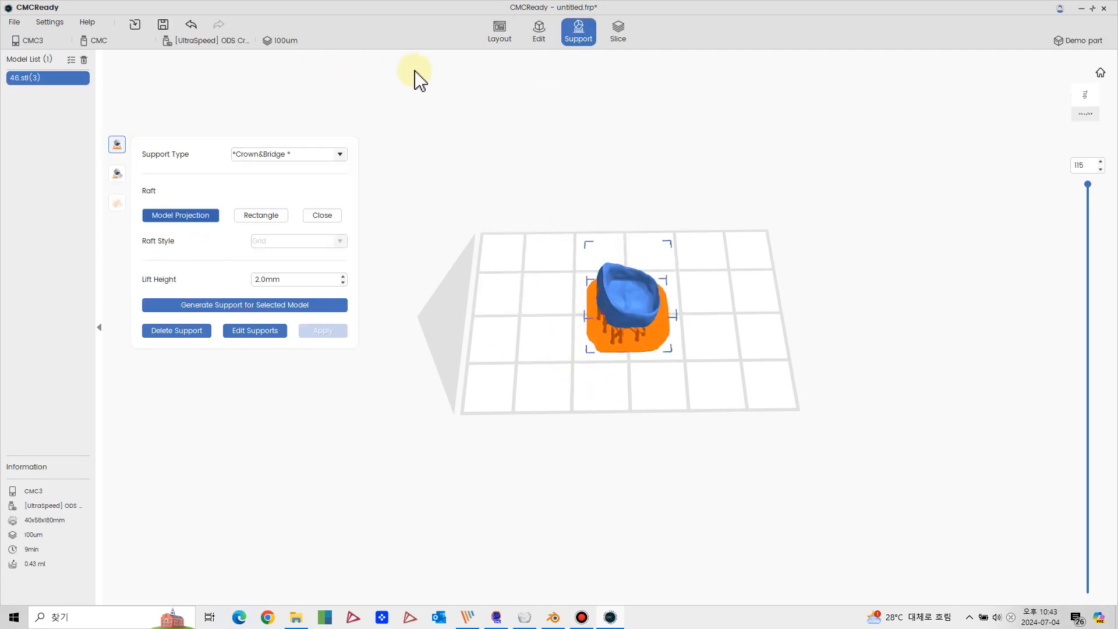
Slice the supported crown as a task named 46a, close the slicing settings and inspect the supports from the side.
{"action": "left_click", "coordinate": [615, 42]}
{"action": "left_click", "coordinate": [118, 144]}
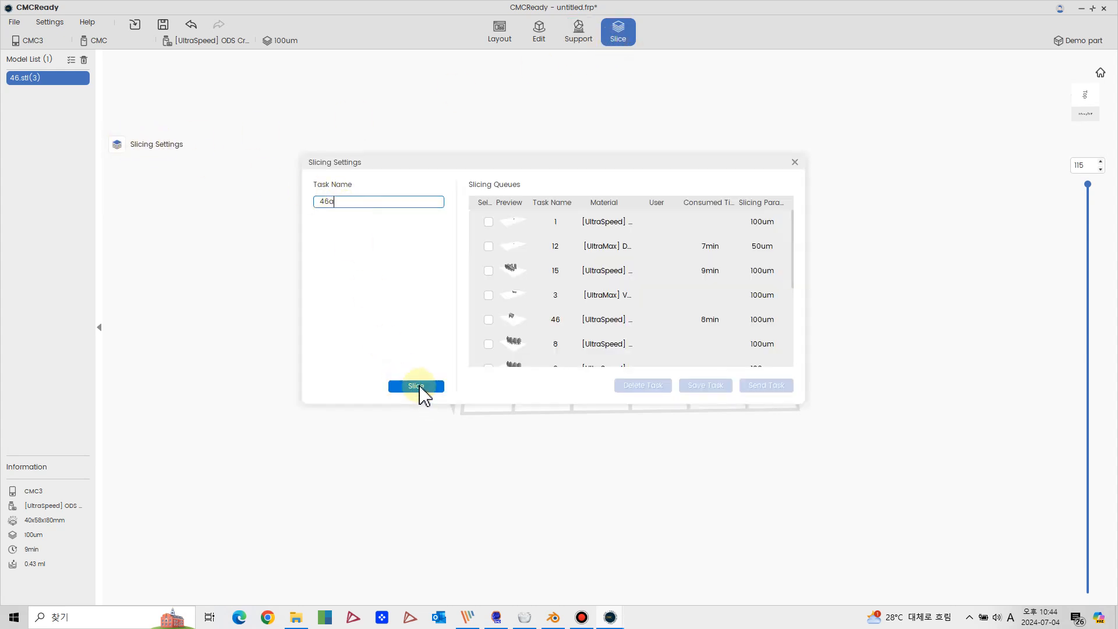
{"action": "left_click", "coordinate": [436, 387]}
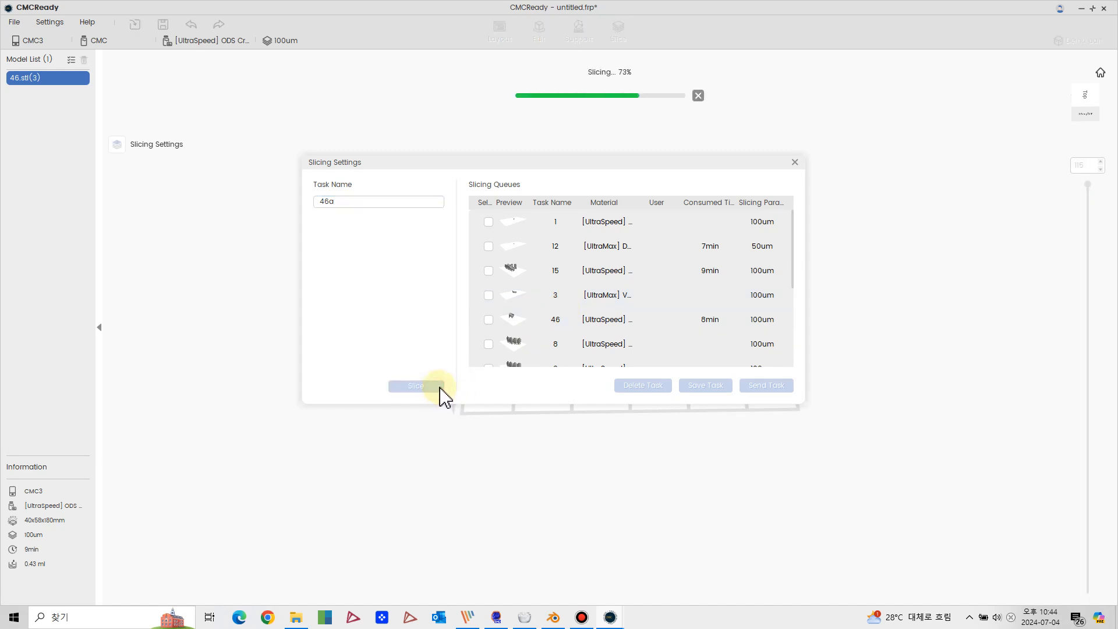
{"action": "left_click", "coordinate": [795, 162]}
{"action": "left_click_drag", "start_coordinate": [777, 271], "coordinate": [1025, 160]}
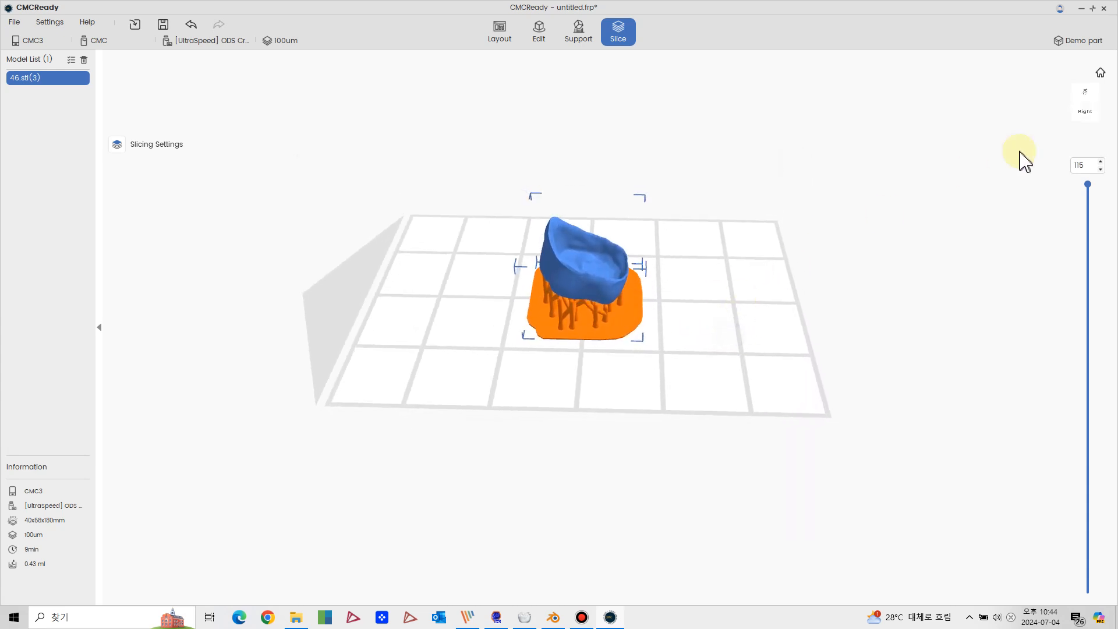
{"action": "mouse_move", "coordinate": [1076, 326]}
{"action": "left_mouse_down"}
{"action": "mouse_move", "coordinate": [1031, 522]}
{"action": "mouse_move", "coordinate": [1036, 565]}
{"action": "mouse_move", "coordinate": [1081, 318]}
{"action": "left_mouse_up"}
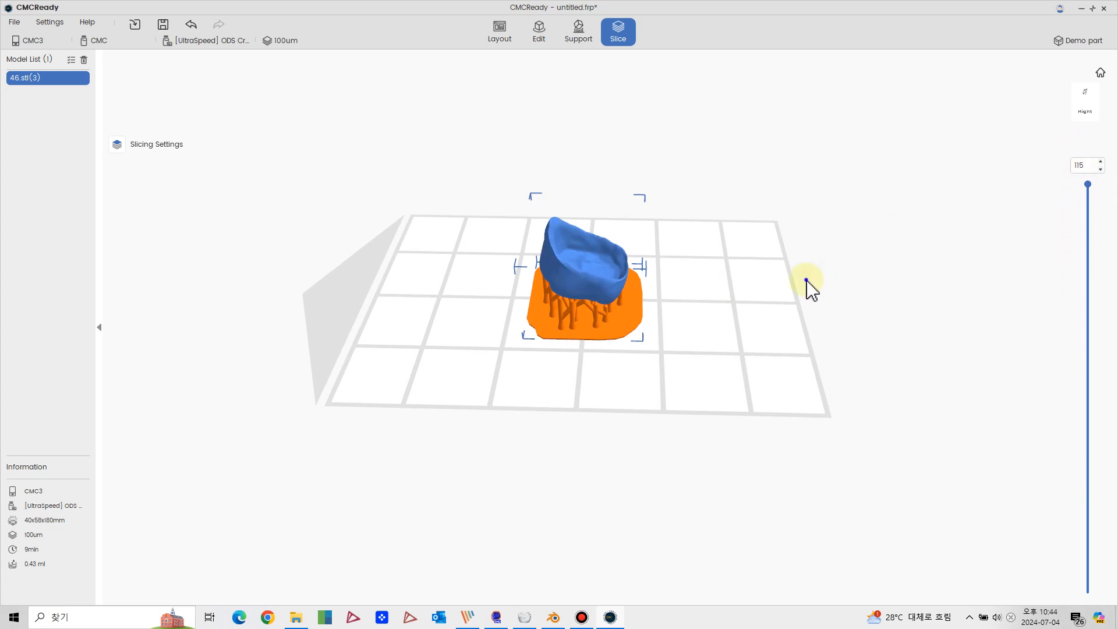